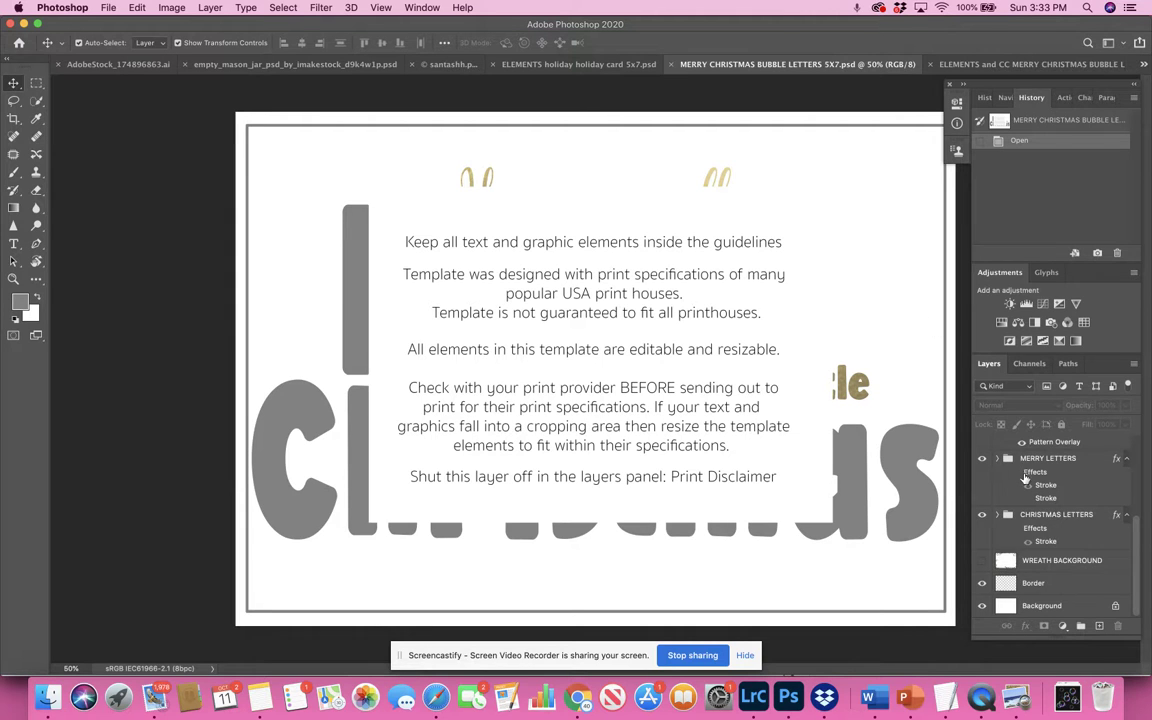
- Hide the Print Disclaimer layer so the whole card lettering shows
scroll(1025, 479, "up", 5)
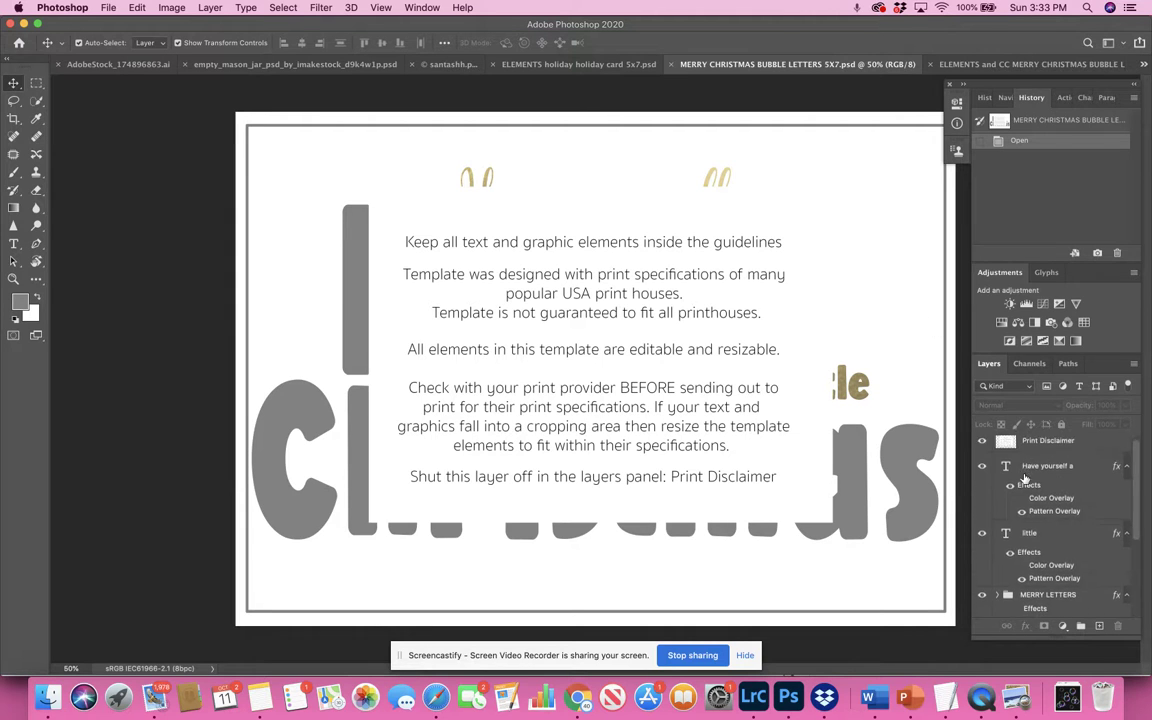
left_click(982, 447)
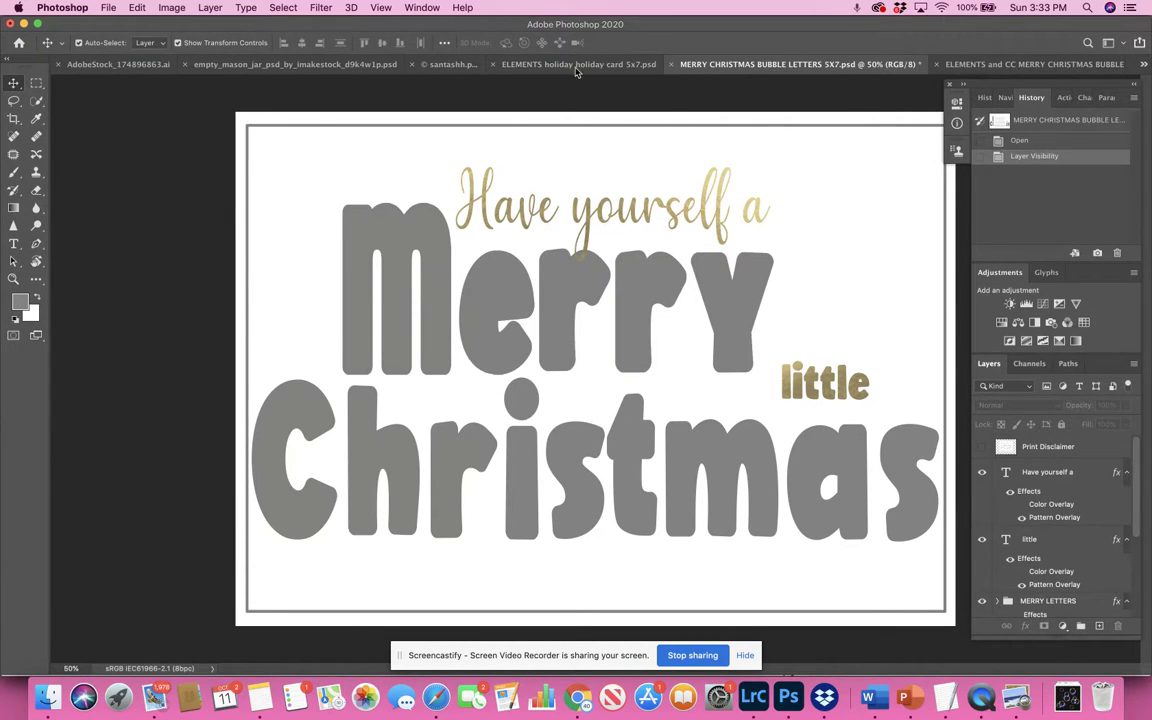
left_click(173, 10)
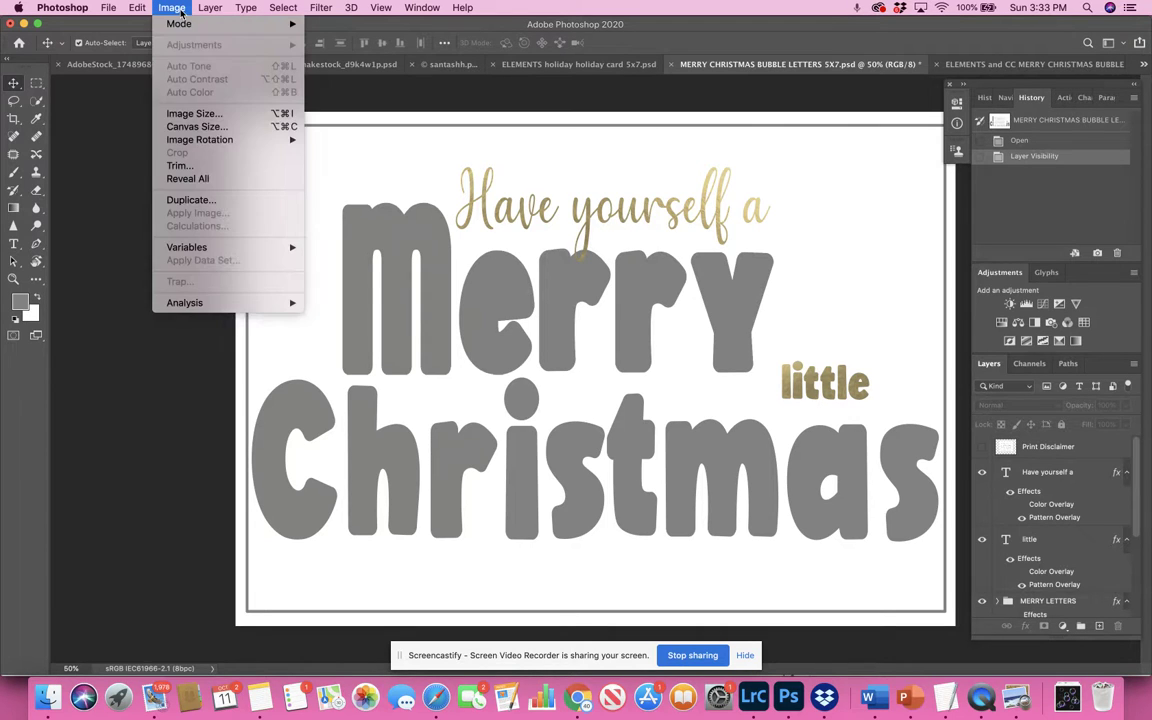
left_click(210, 116)
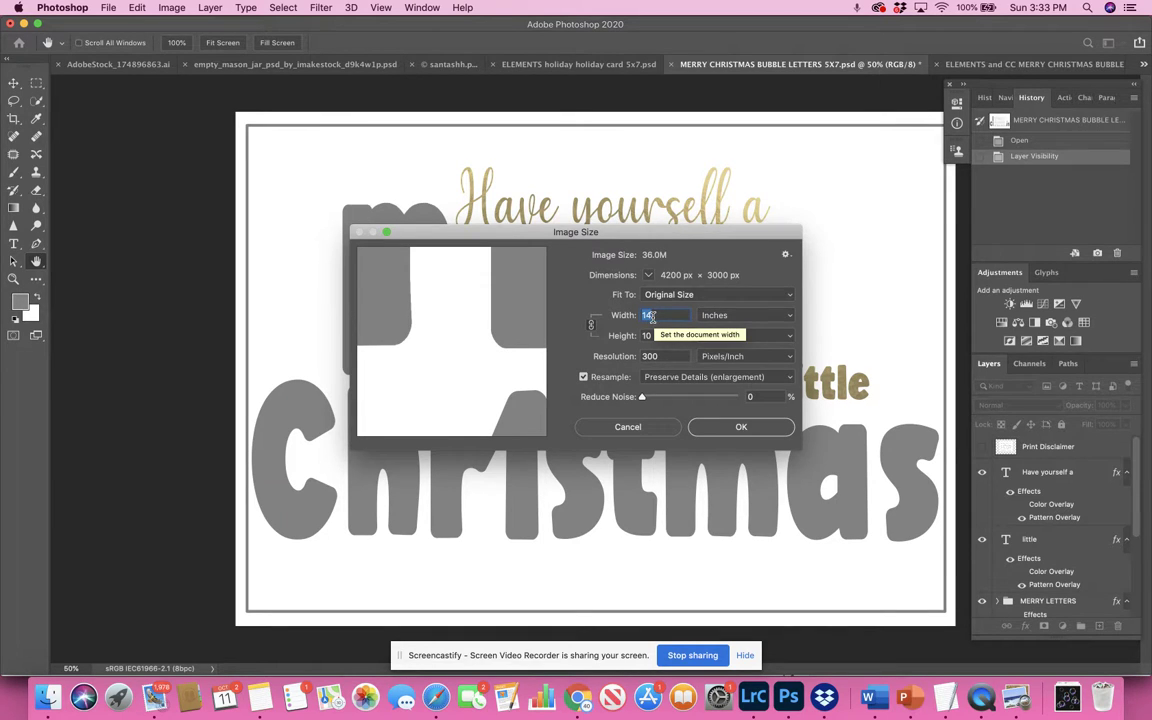
key("Tab")
type("20")
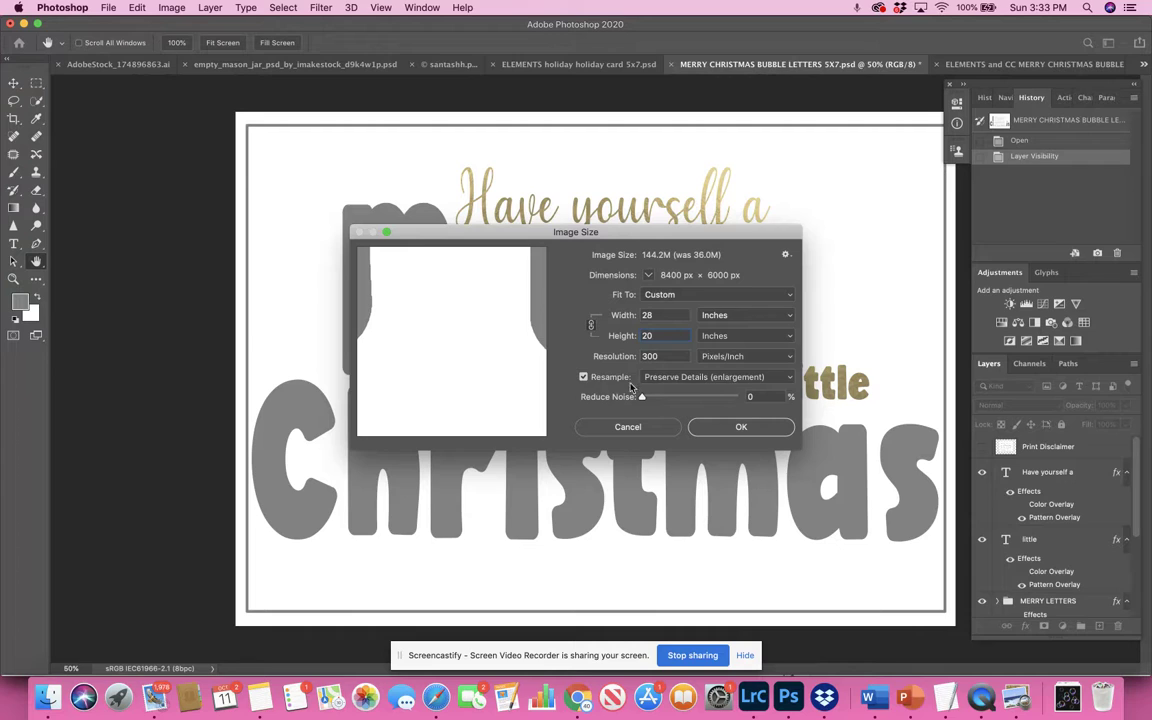
left_click(690, 383)
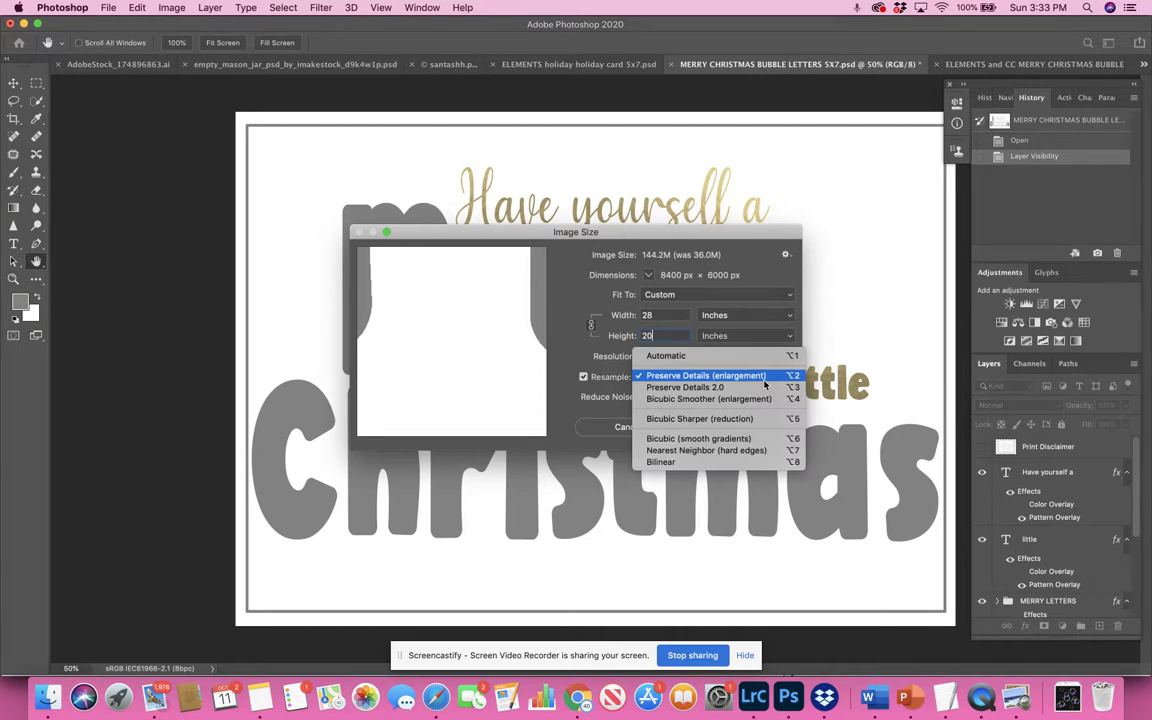
left_click(704, 377)
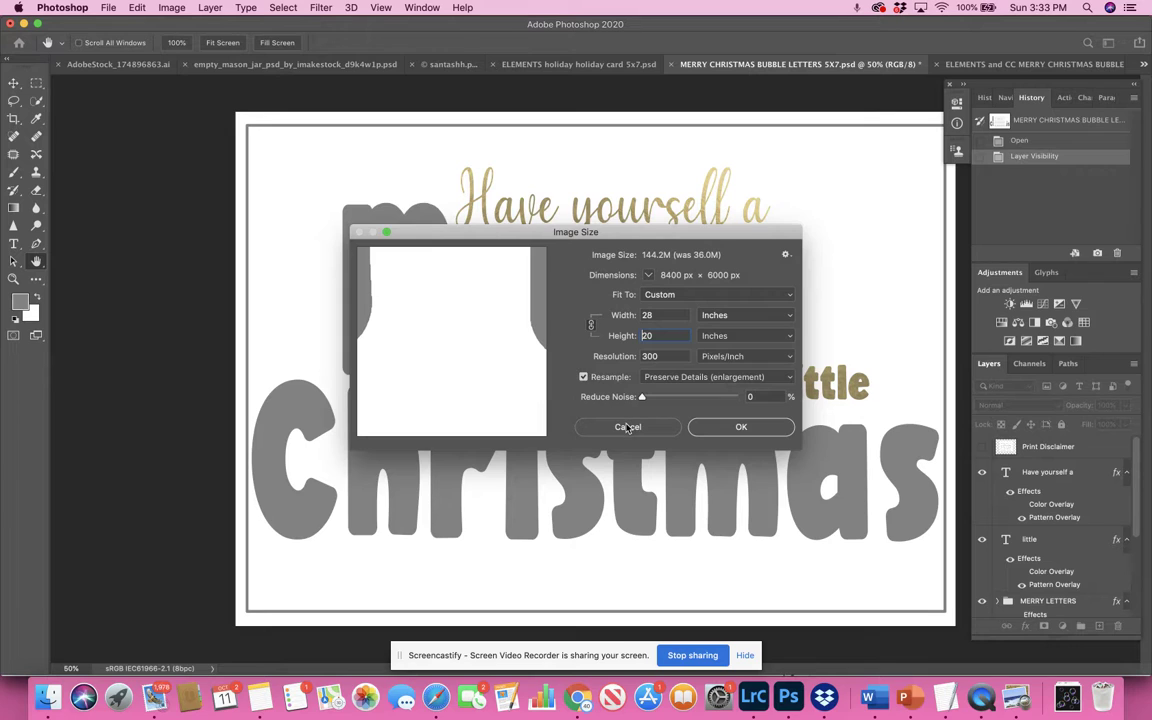
left_click(627, 427)
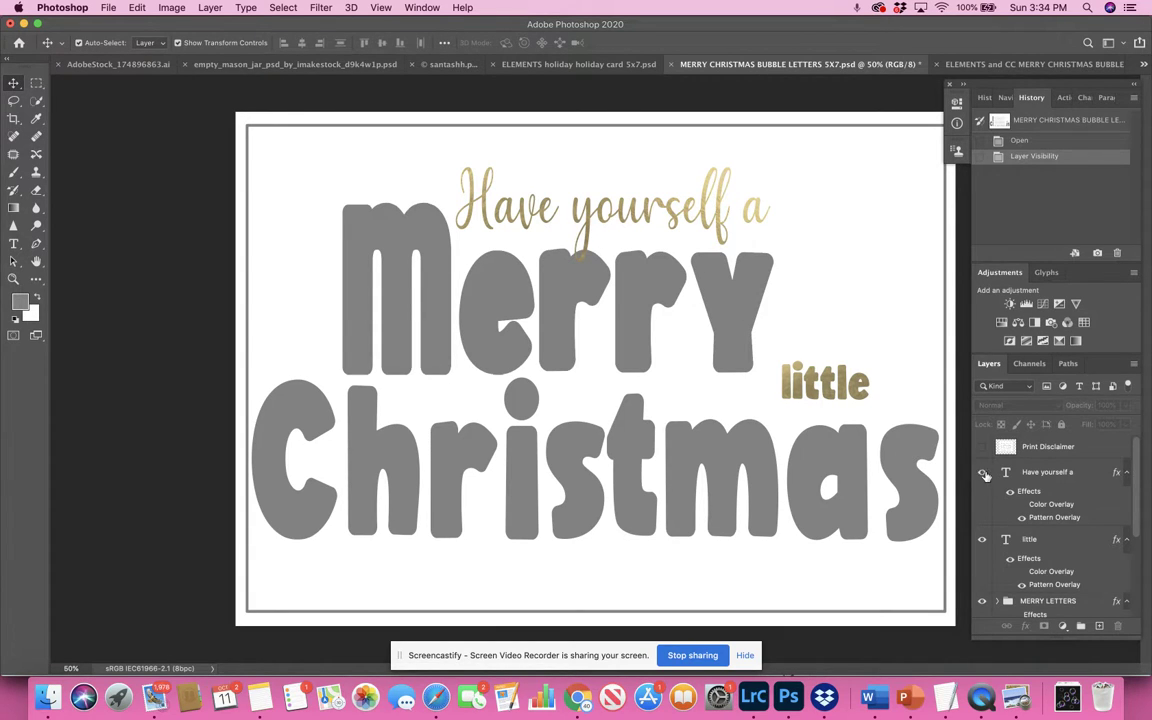
scroll(1014, 480, "down", 2)
scroll(1014, 480, "up", 2)
left_click(982, 474)
left_click(982, 474)
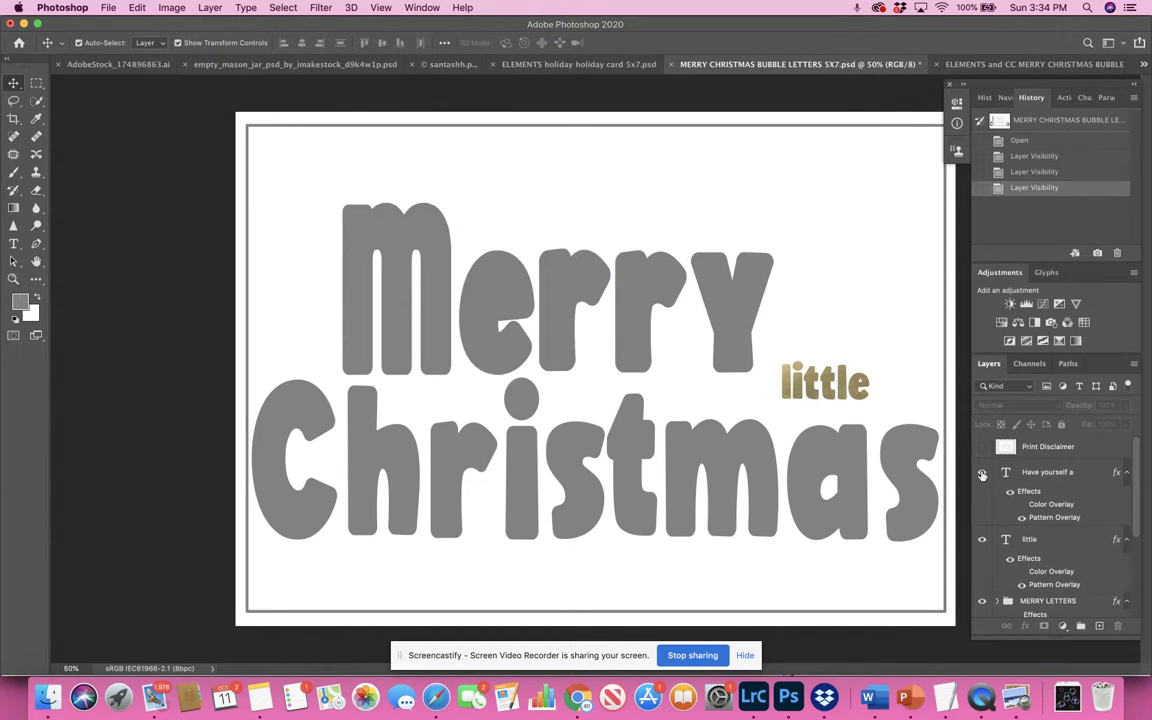
left_click(1035, 476)
key("super+t")
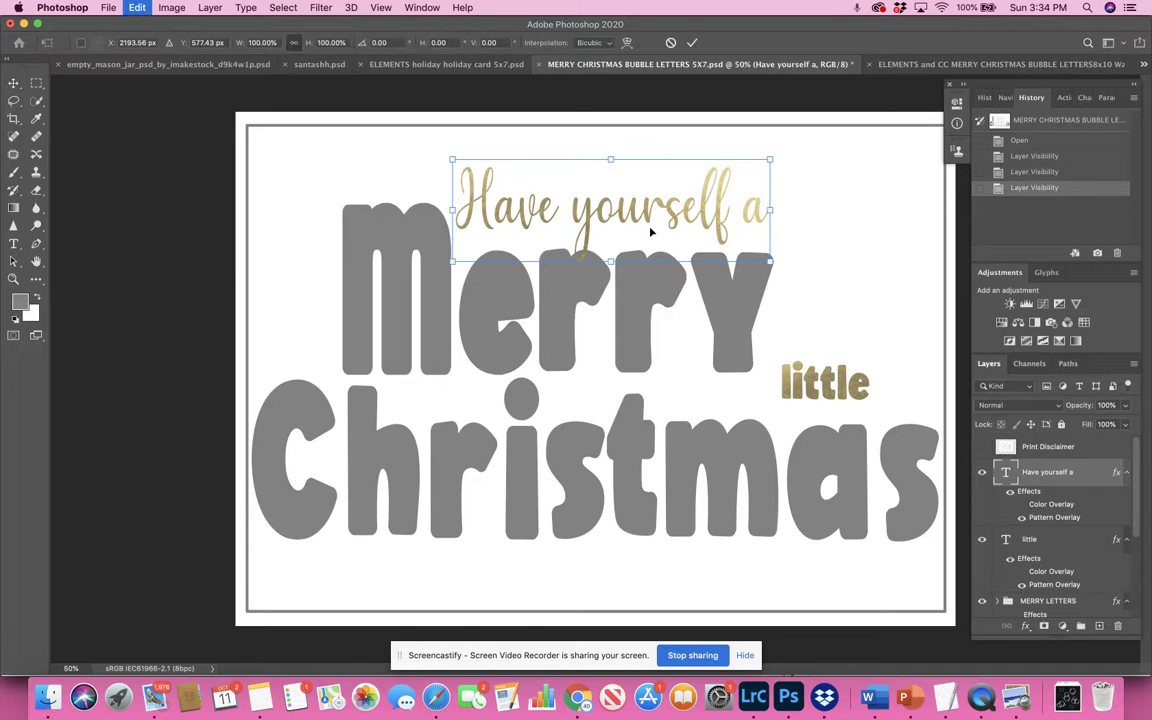
left_click_drag(615, 217, 665, 222)
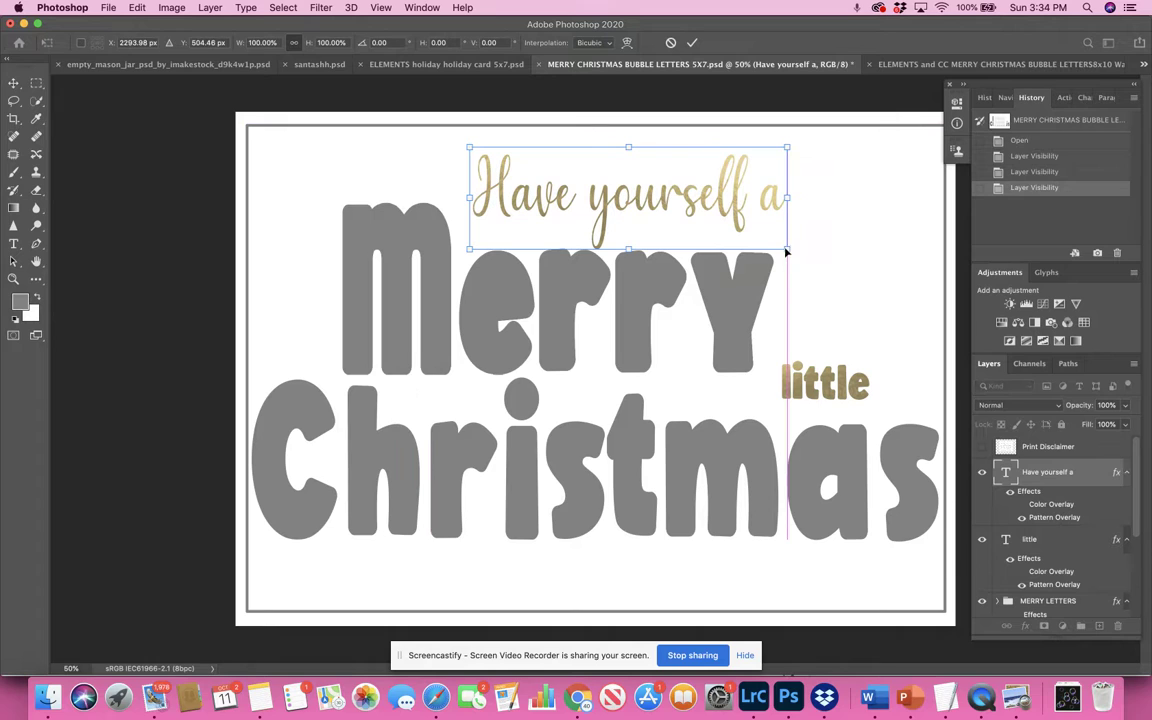
left_click_drag(787, 249, 711, 80)
key("Escape")
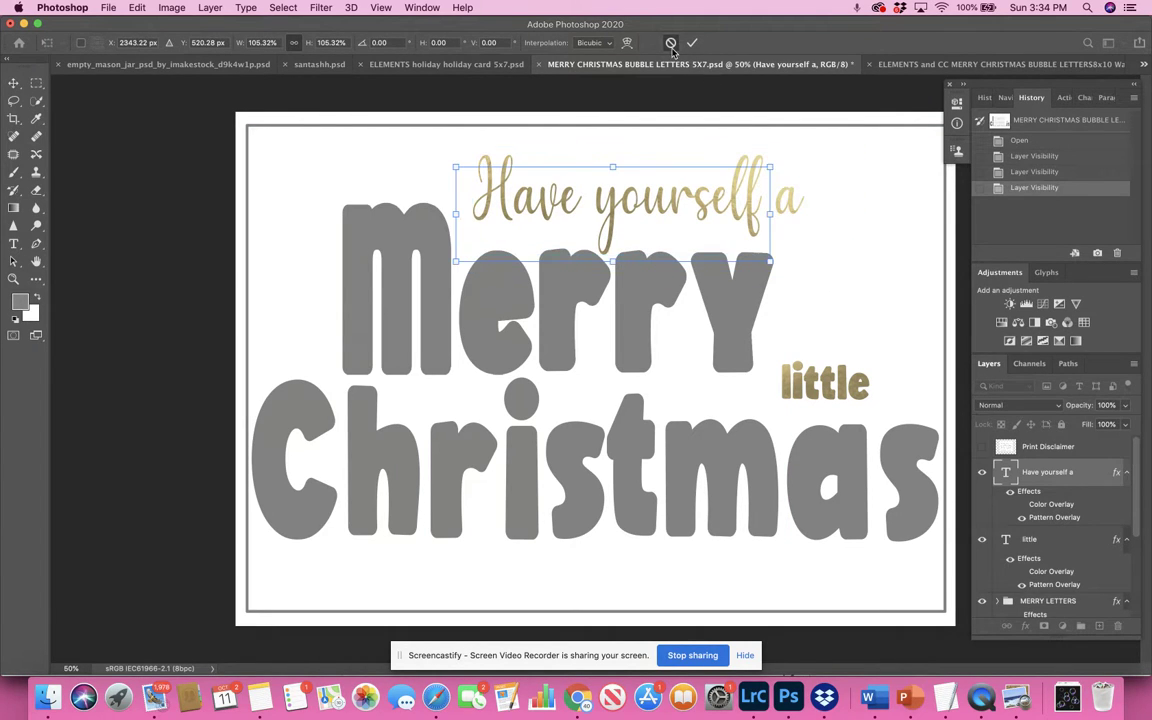
left_click(982, 472)
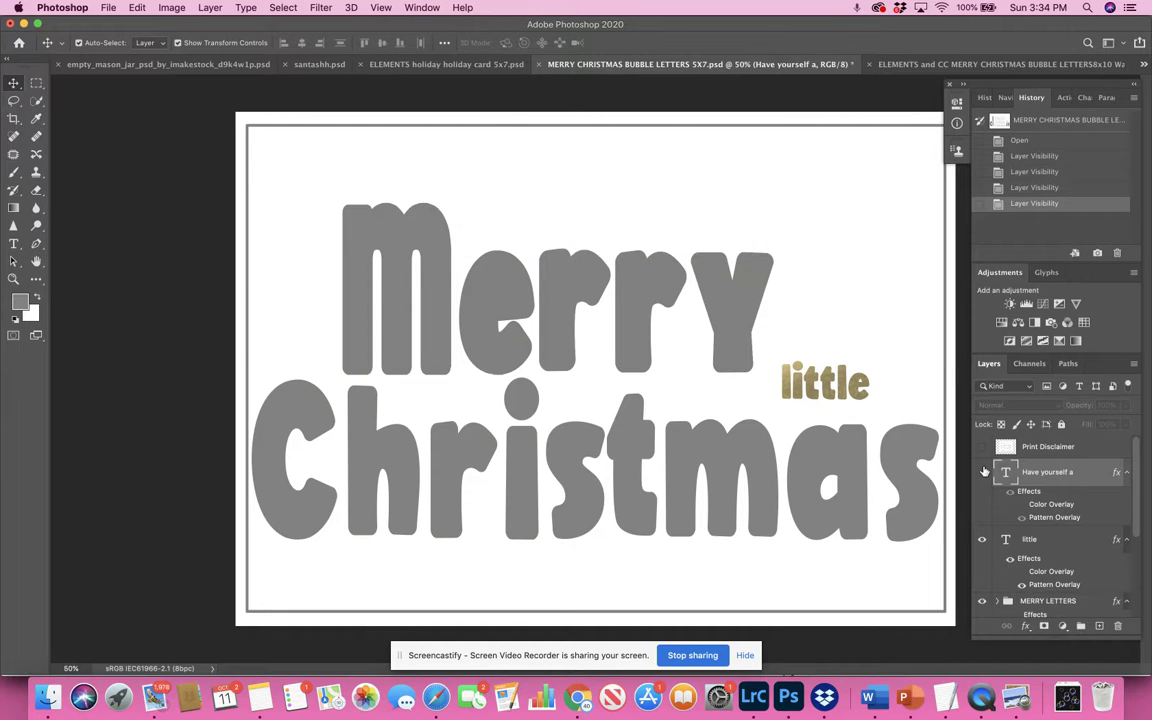
left_click(982, 472)
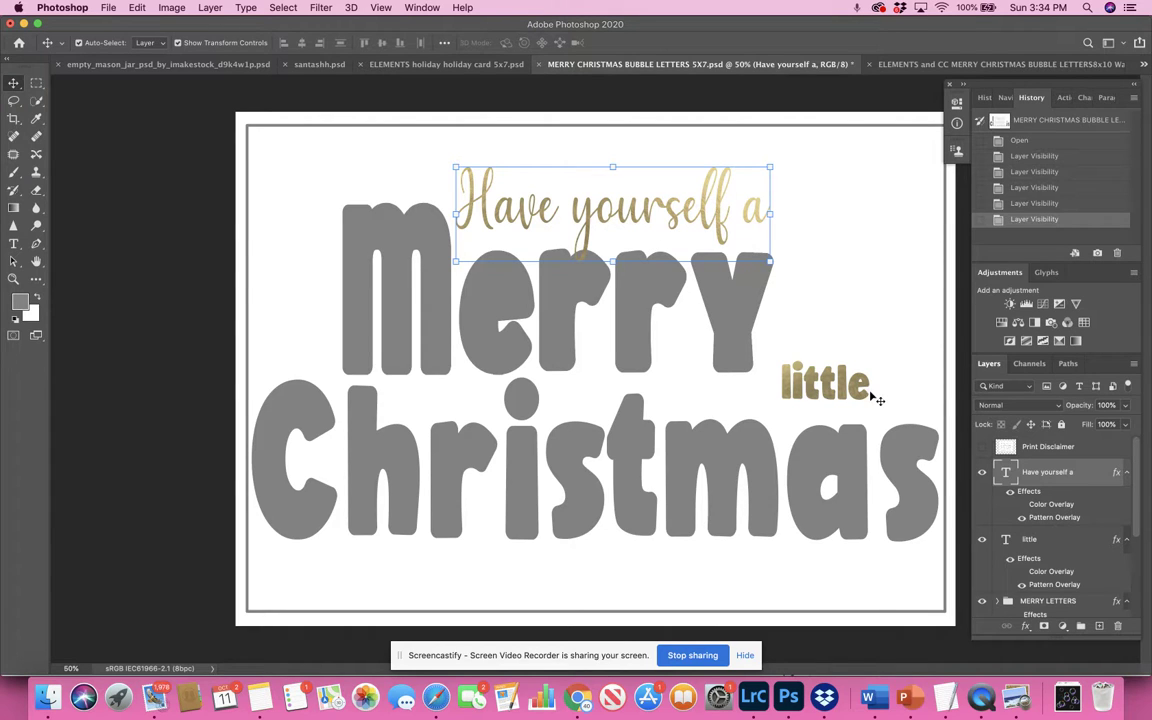
left_click(1045, 540)
left_click(982, 540)
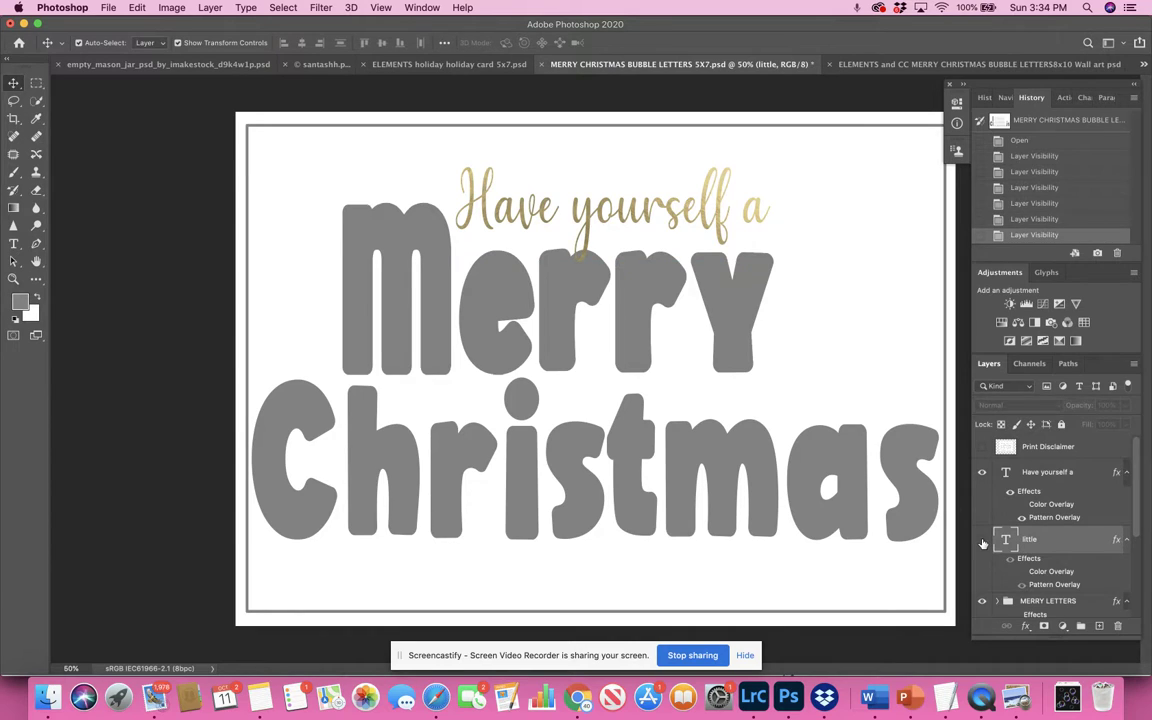
left_click(982, 540)
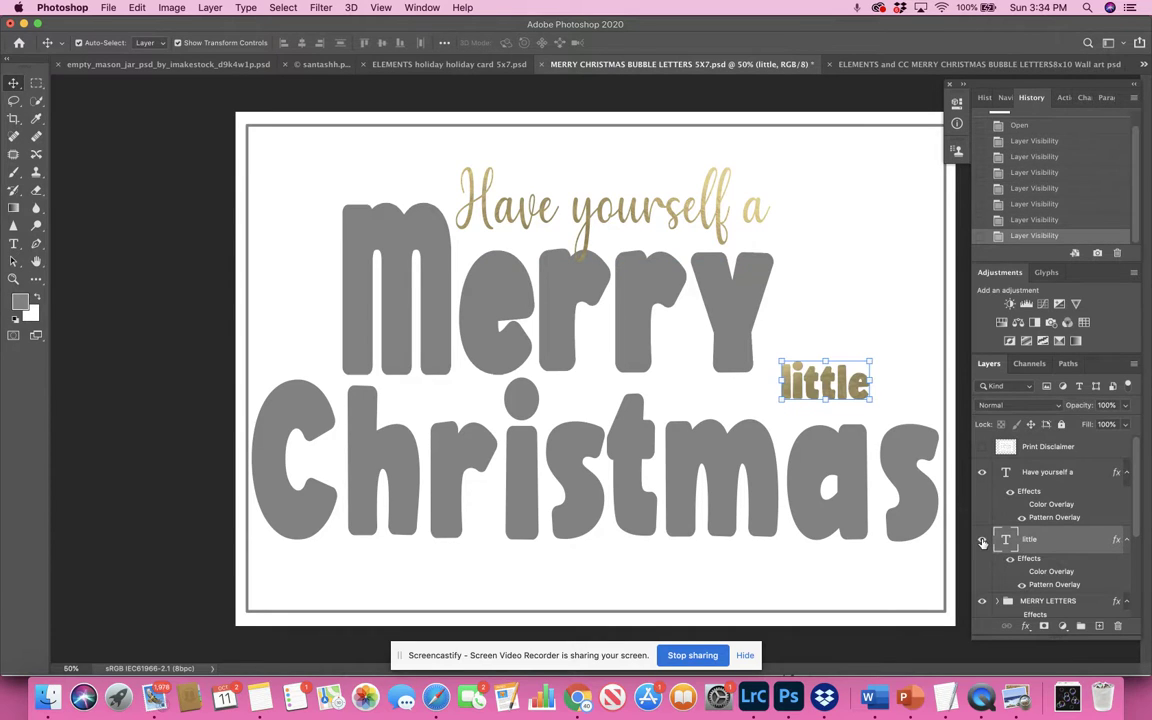
left_click(1033, 473)
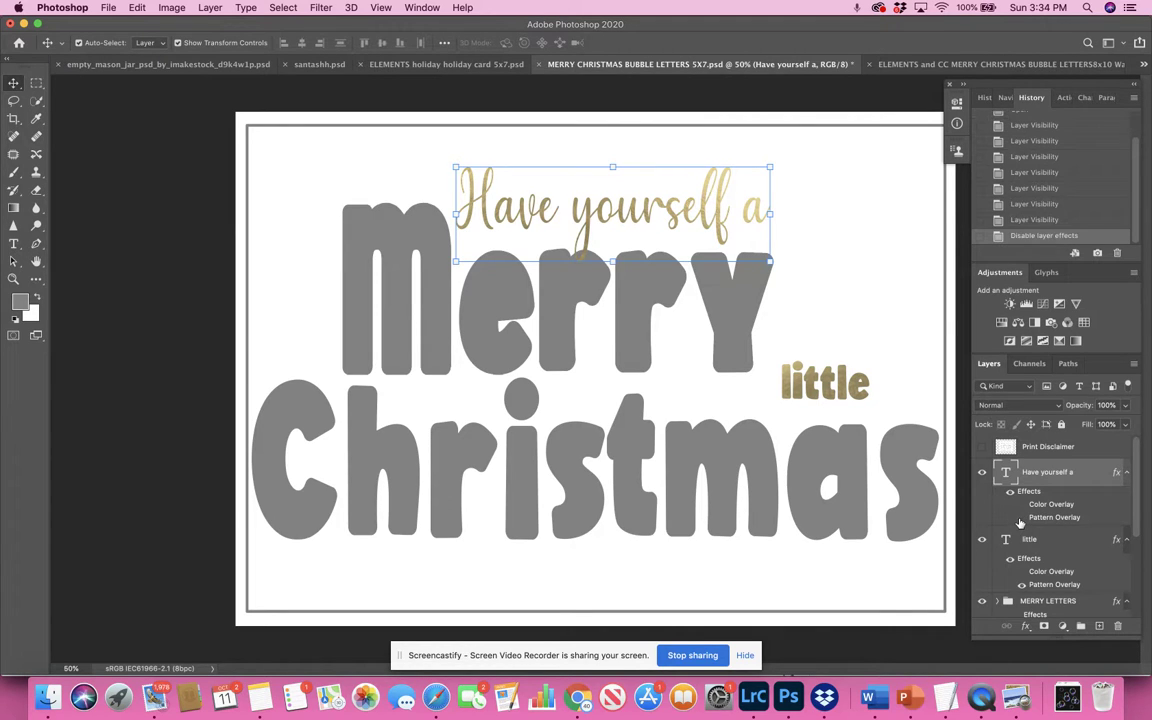
left_click(1020, 519)
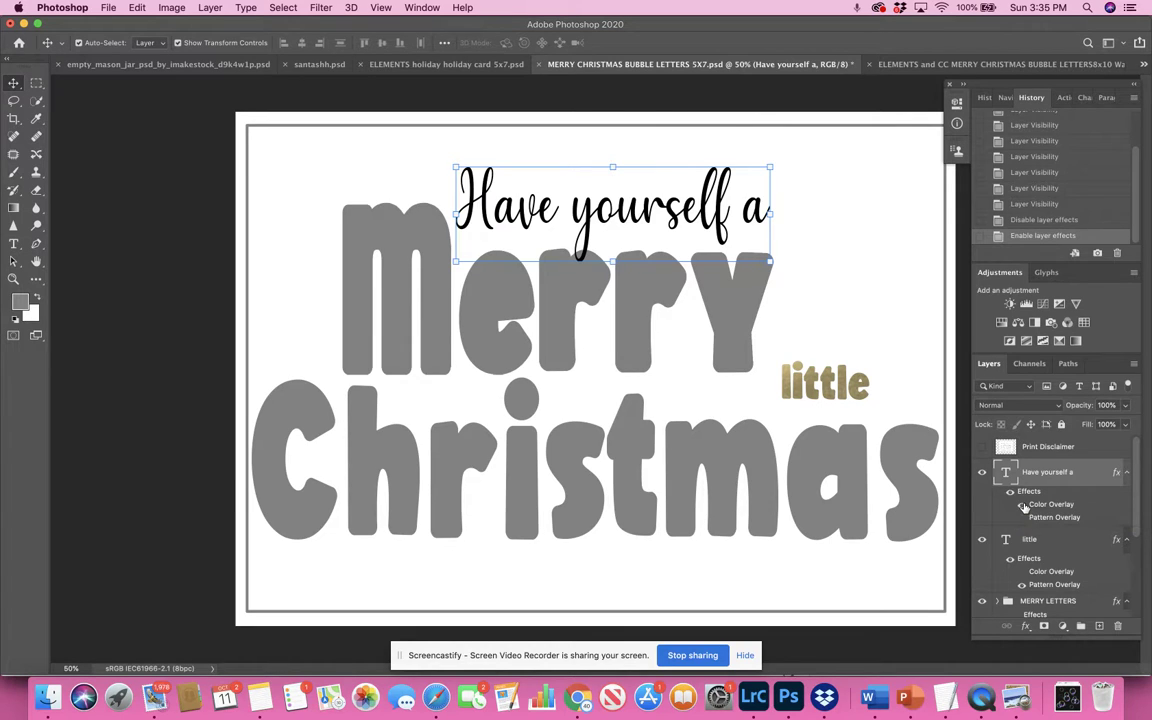
left_click(1023, 505)
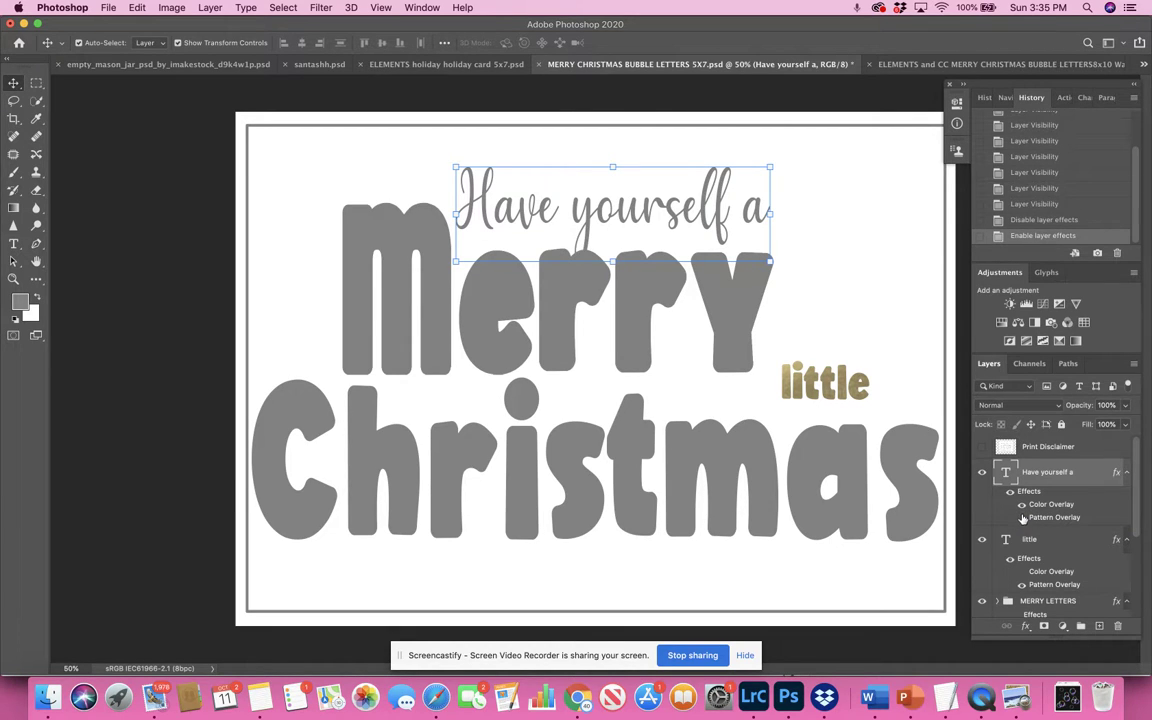
left_click(1023, 519)
left_click(1022, 505)
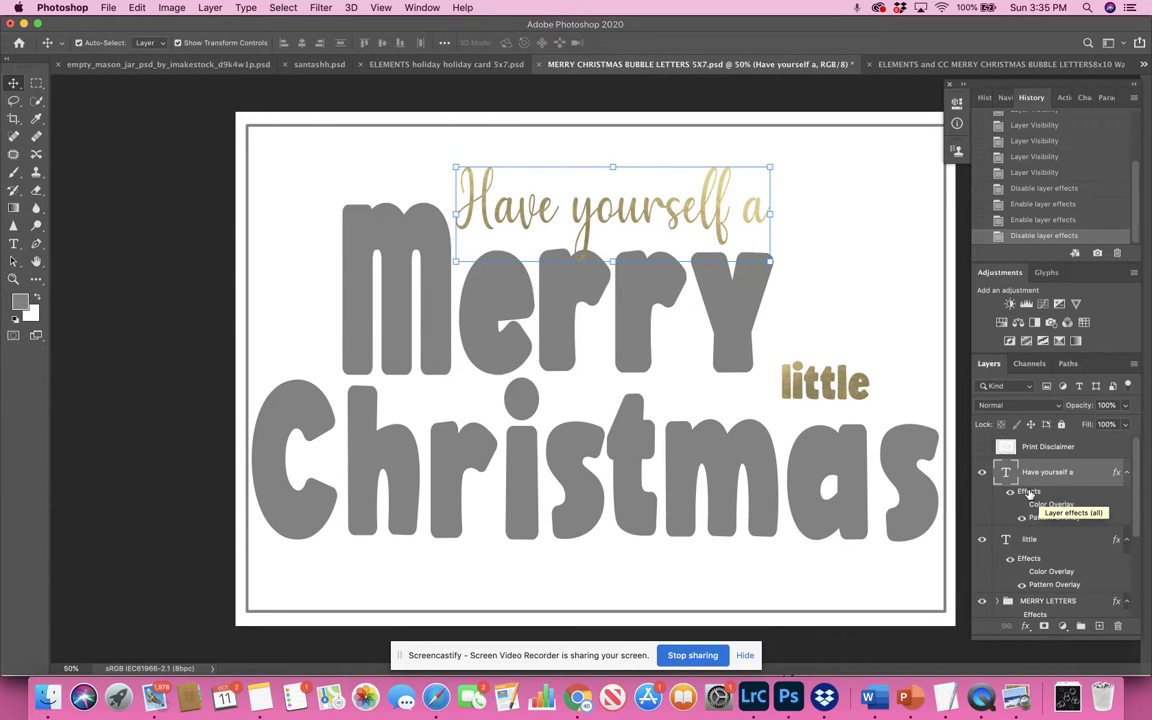
- Add a thin red (cf2525) stroke to the 'Have yourself a' heading in Layer Style
double_click(1029, 492)
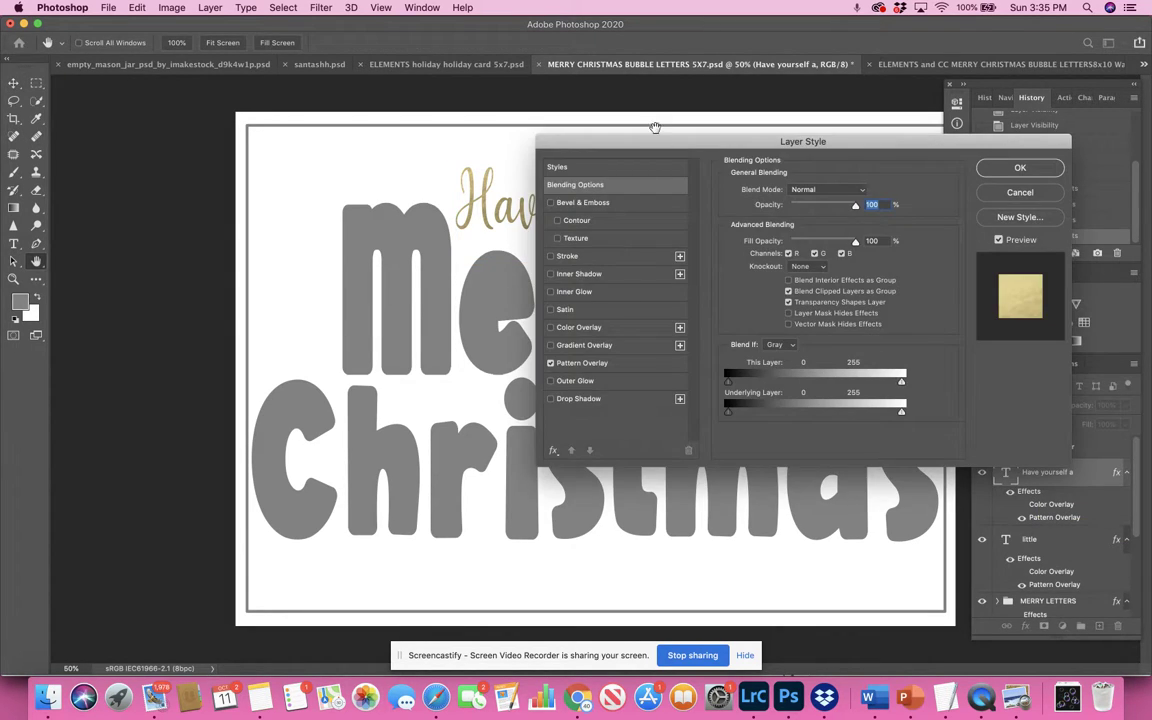
left_click_drag(655, 130, 833, 131)
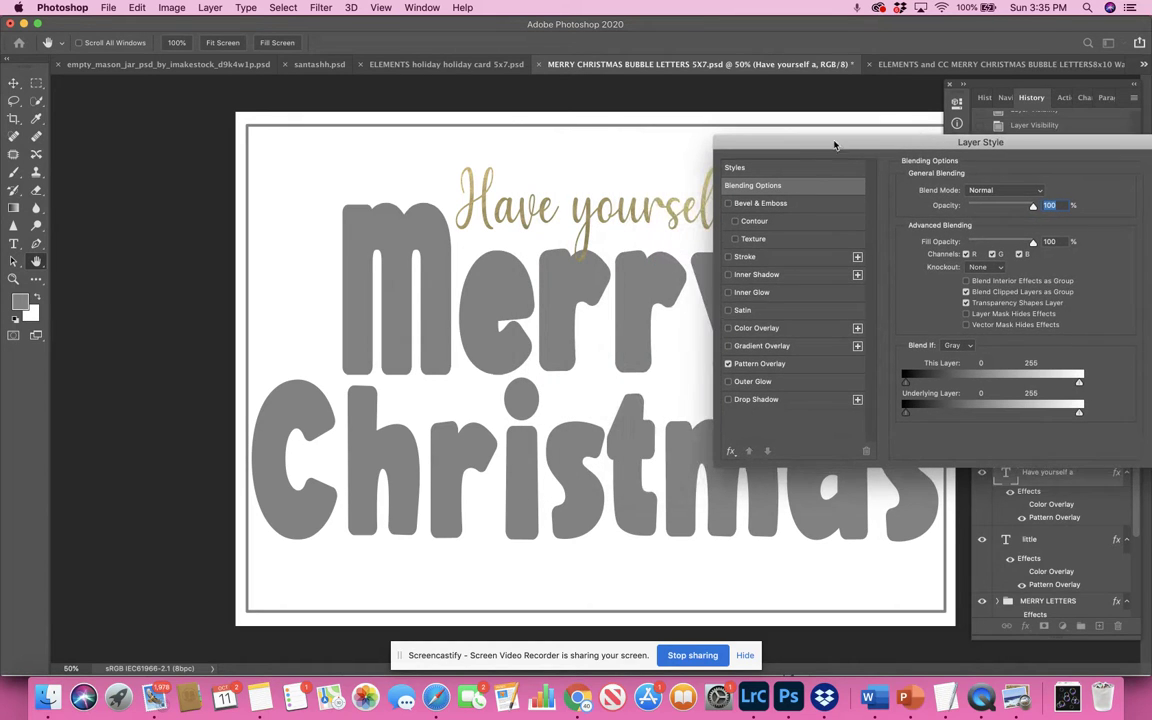
left_click(745, 257)
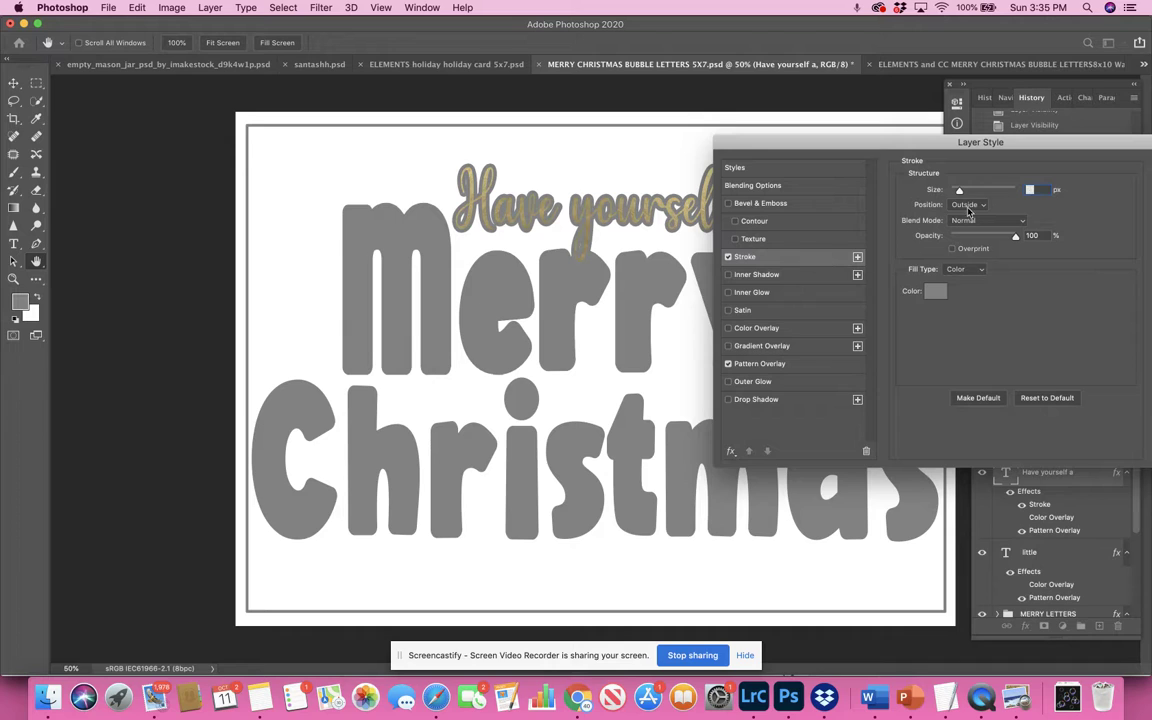
left_click_drag(960, 191, 957, 192)
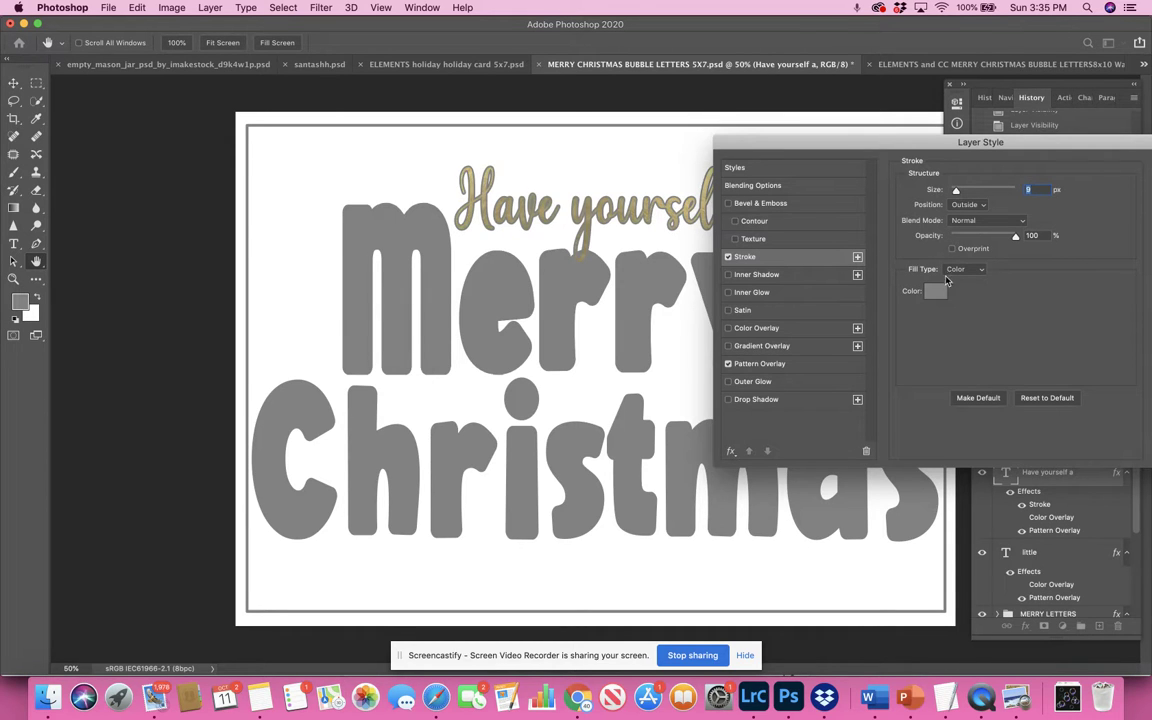
left_click(935, 291)
left_click(543, 278)
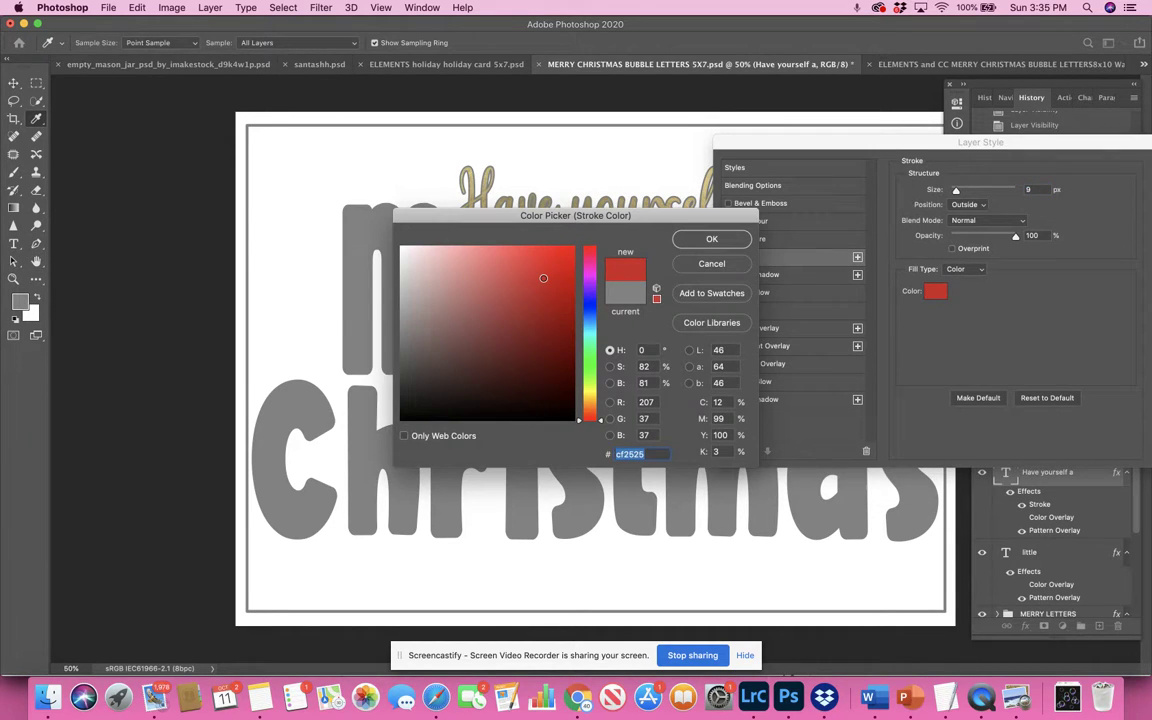
left_click(711, 239)
- Replace the heading's pattern overlay with a purple 6a256a colour overlay and apply it
left_click(728, 364)
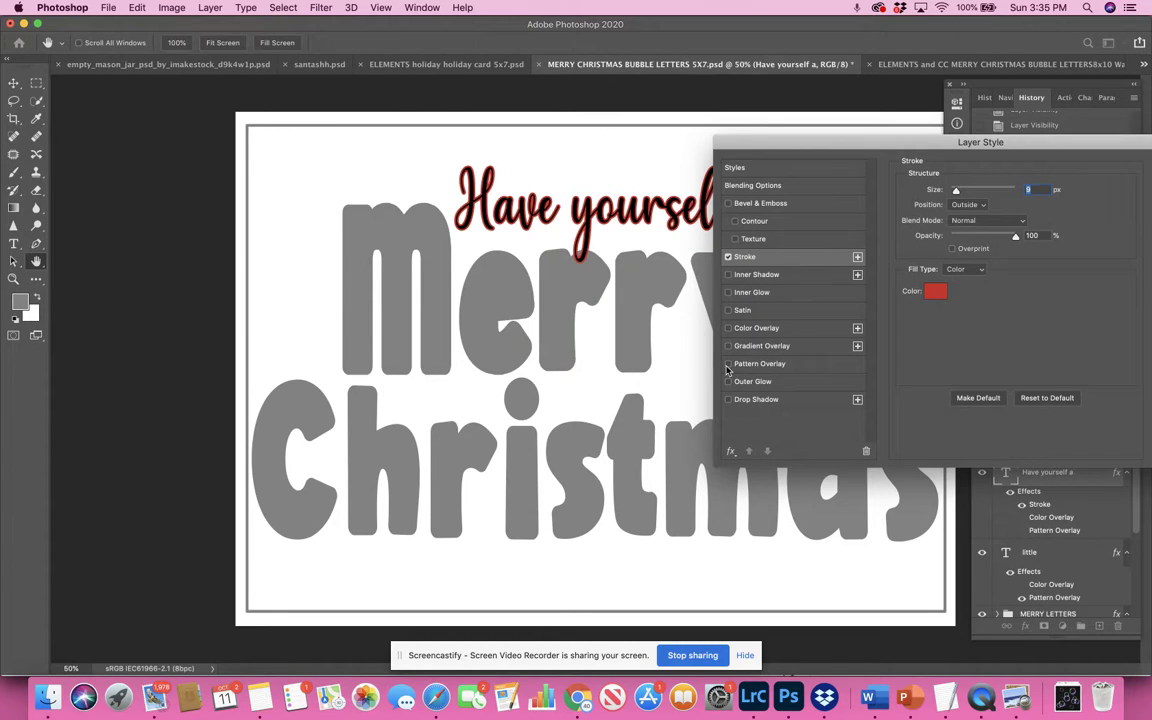
left_click(757, 328)
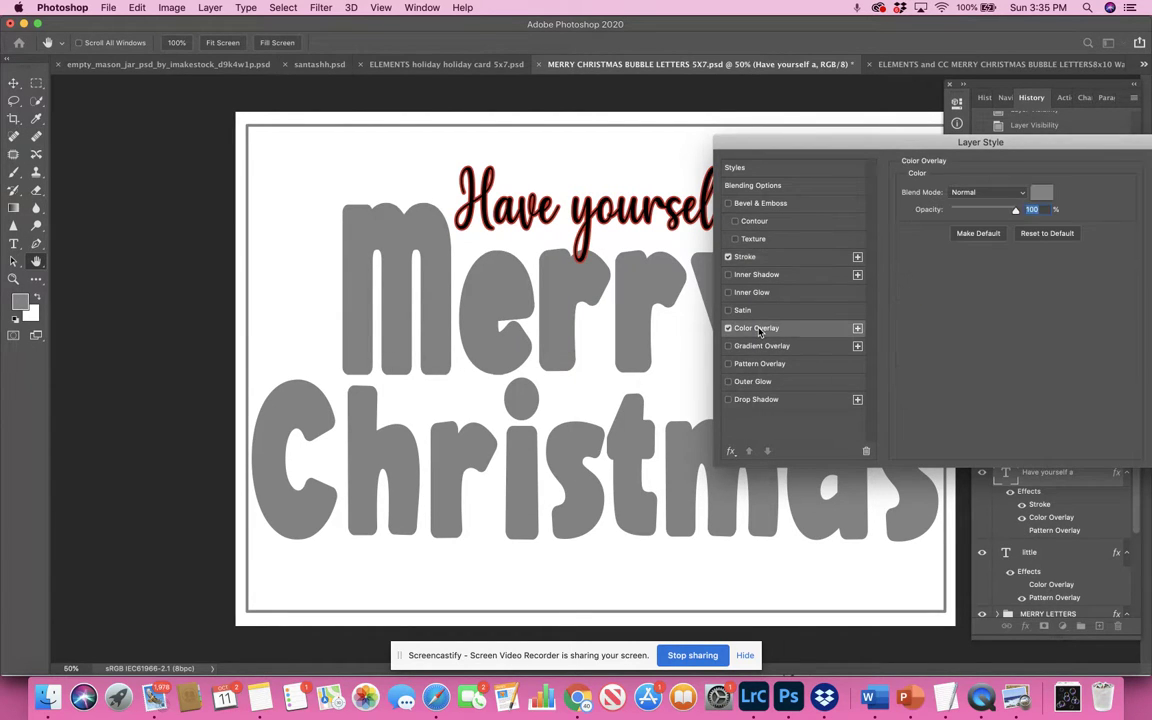
left_click(1041, 192)
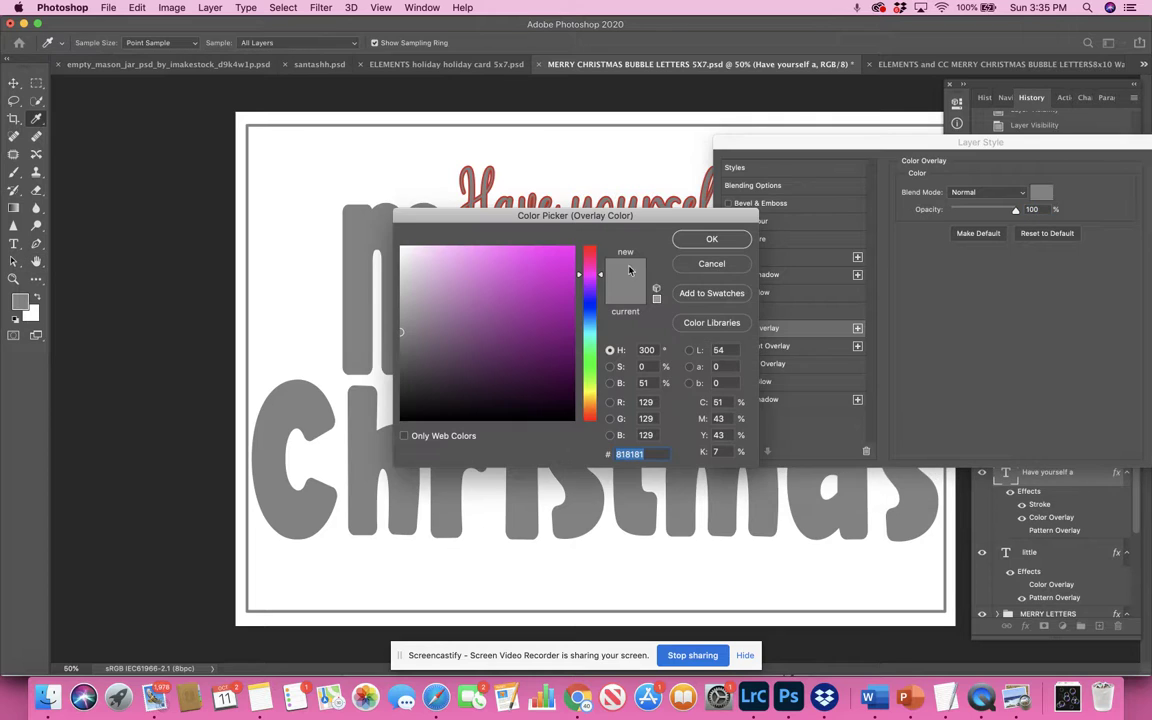
left_click(512, 347)
left_click(712, 240)
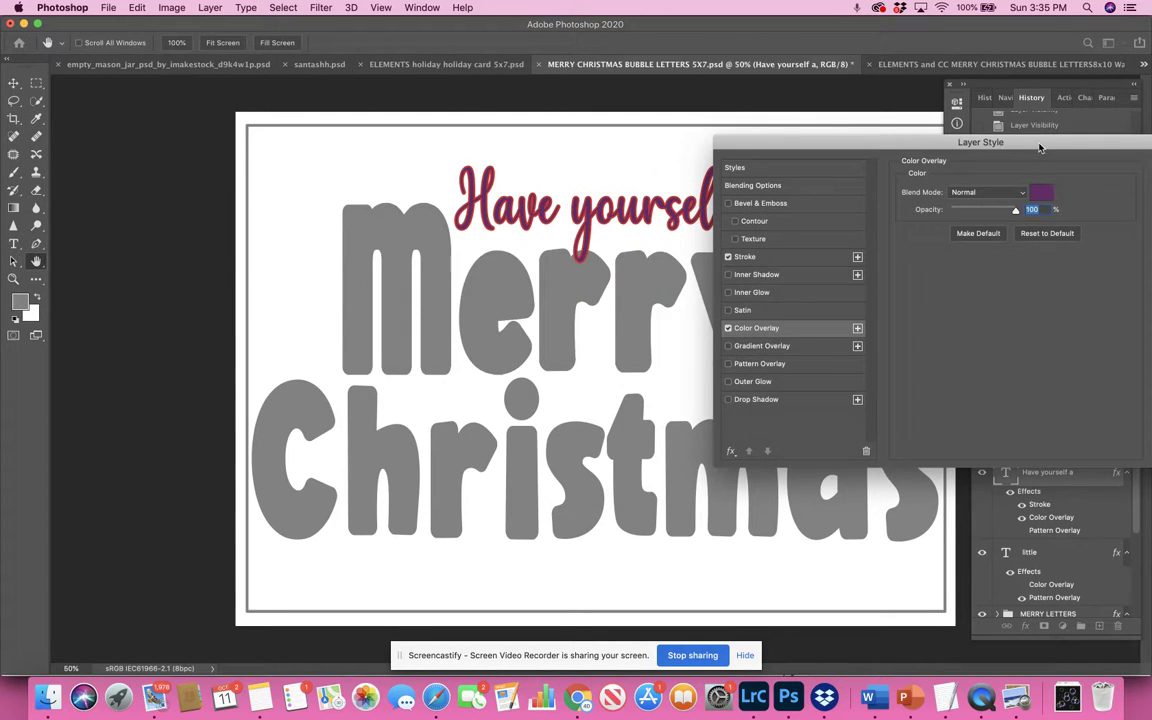
left_click_drag(1033, 152, 628, 290)
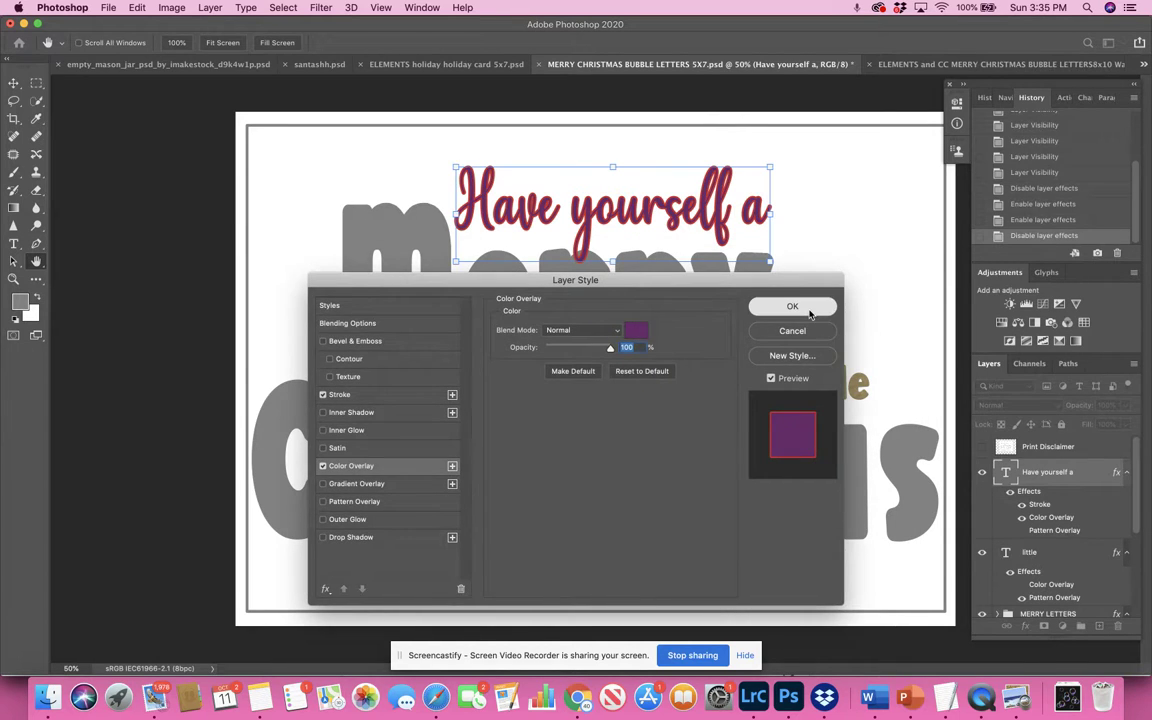
left_click(810, 312)
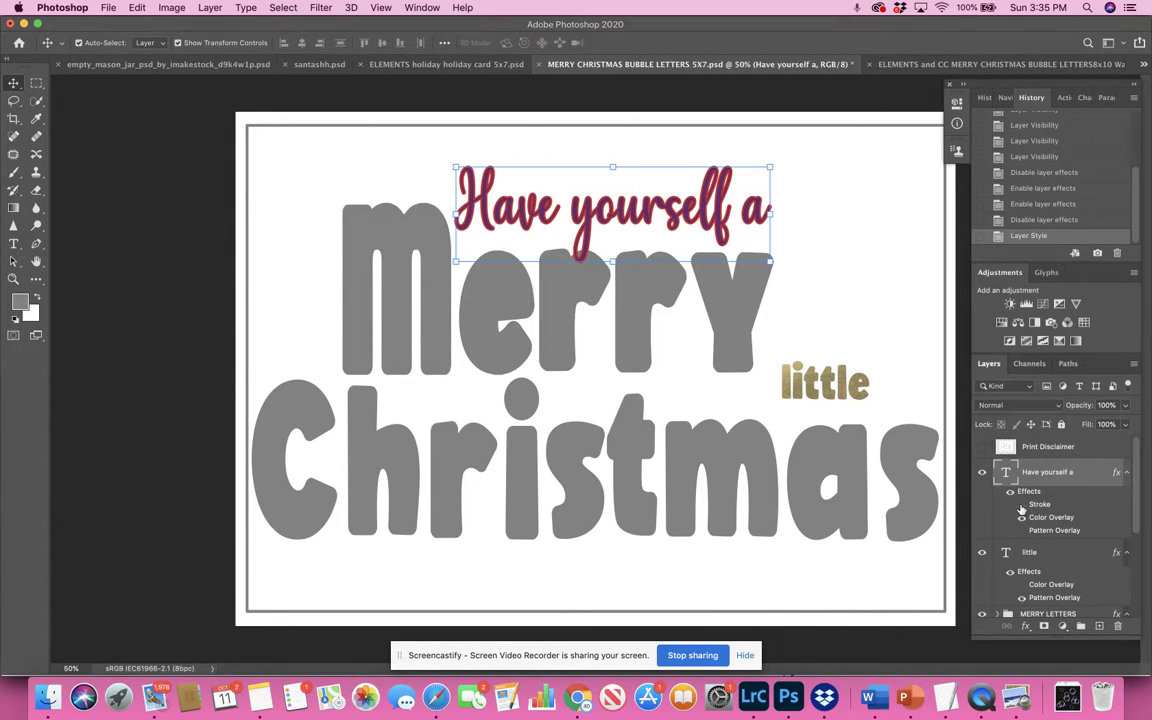
- Turn off the stroke and colour overlay effects, then revert through History to plain grey text
left_click(1021, 510)
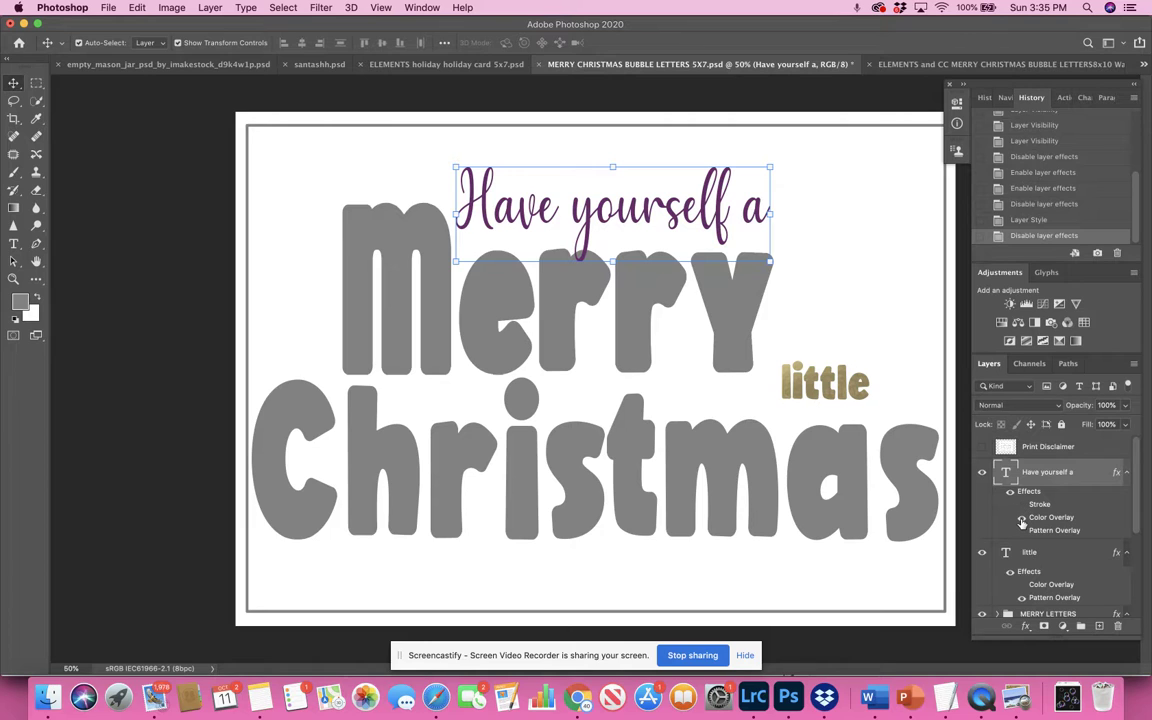
left_click(1021, 518)
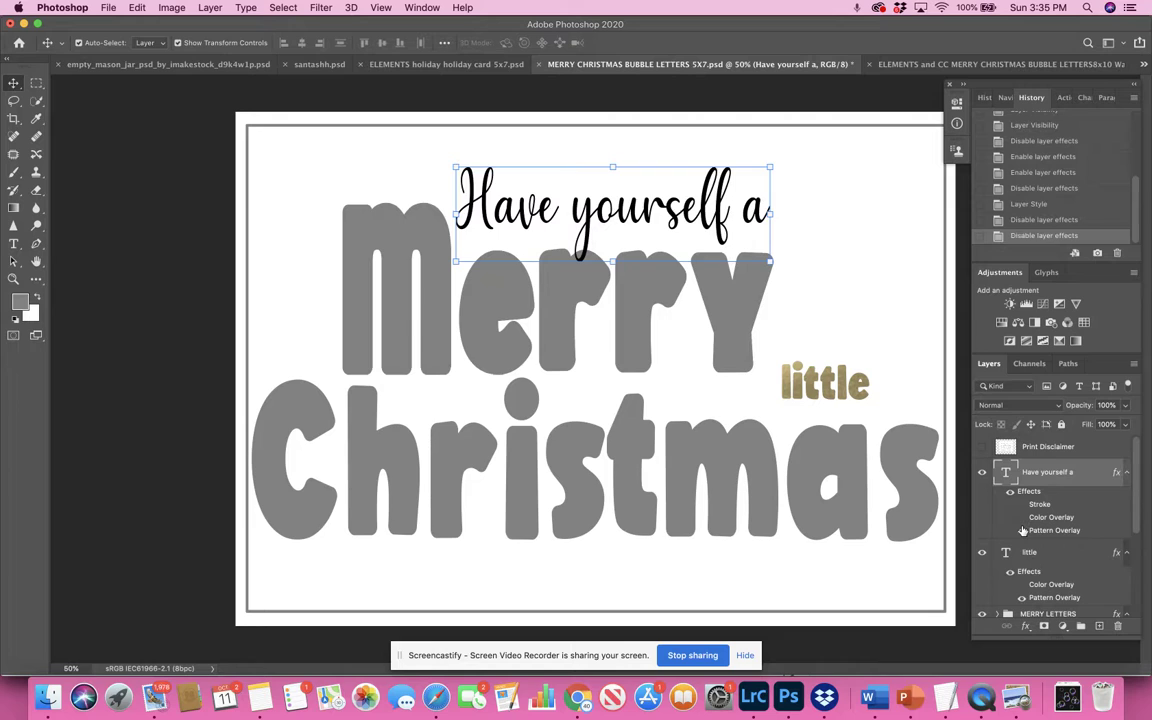
left_click(1021, 530)
left_click(1021, 517)
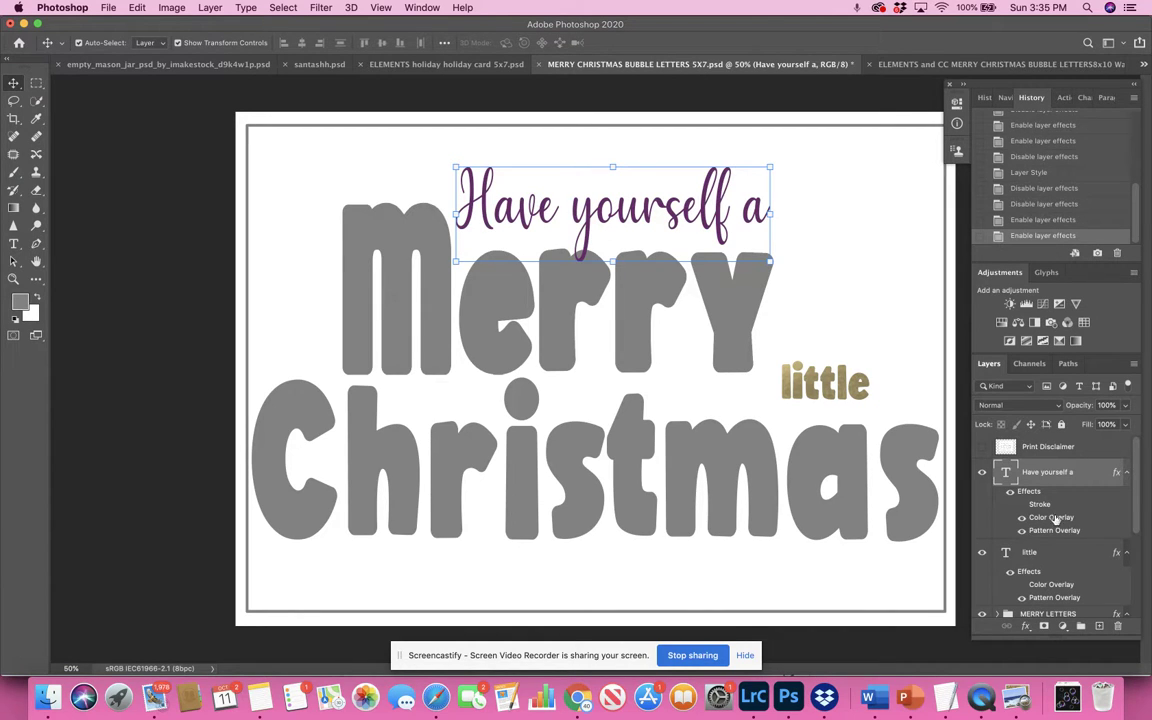
left_click(1021, 518)
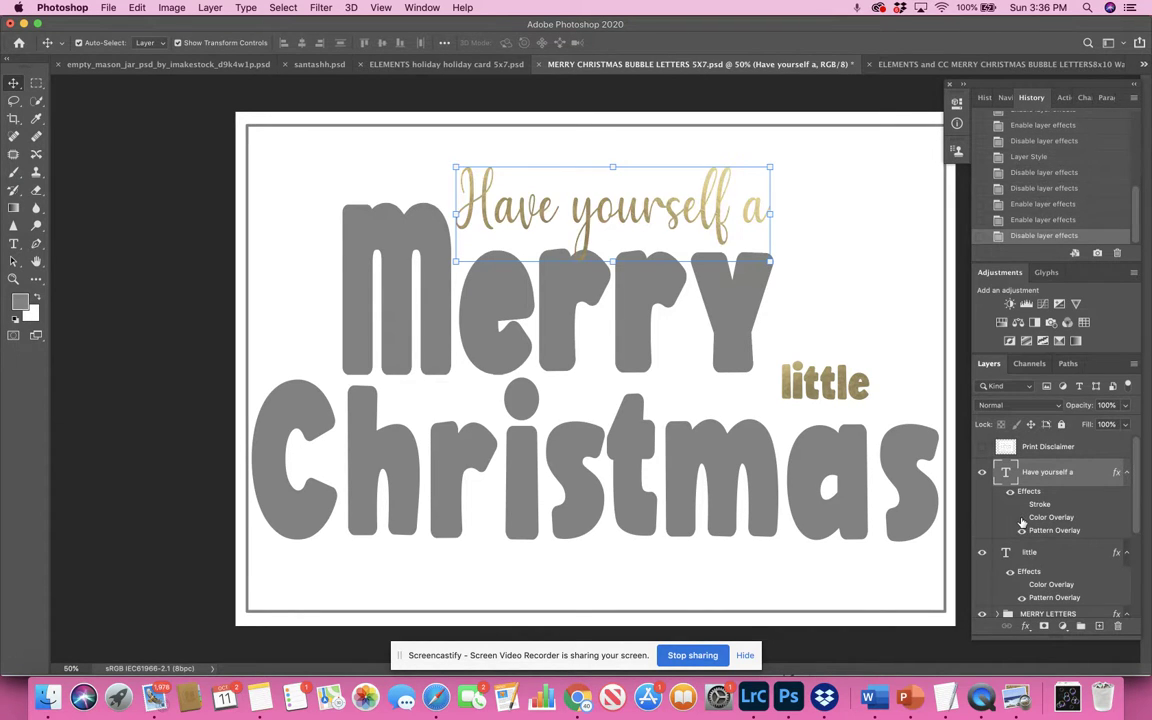
left_click(1028, 156)
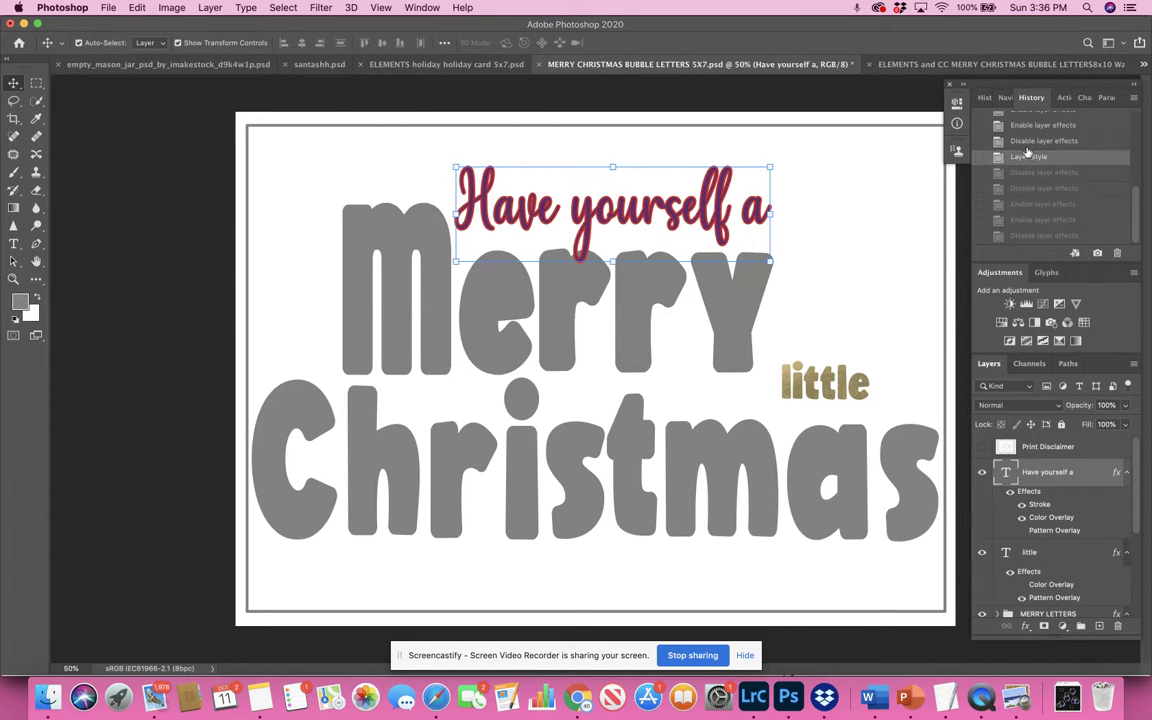
left_click(1027, 145)
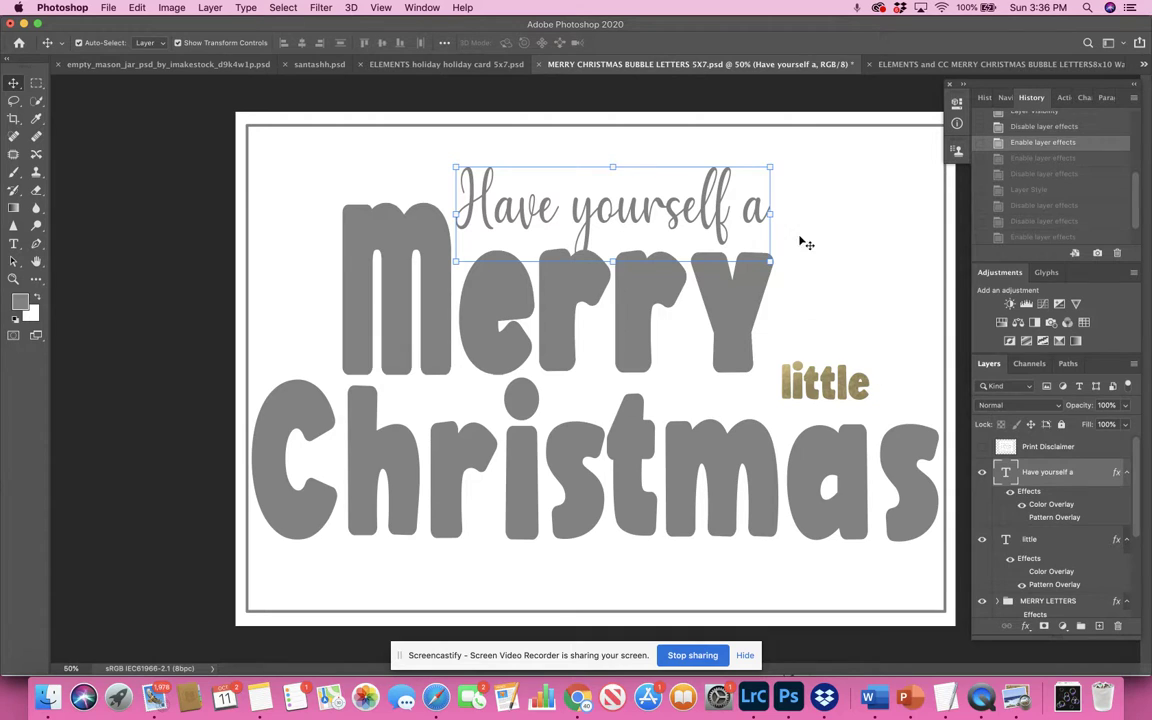
- Redo to restore the gold pattern overlay on the 'Have yourself a' heading
key("super+shift+z")
key("super+shift+z")
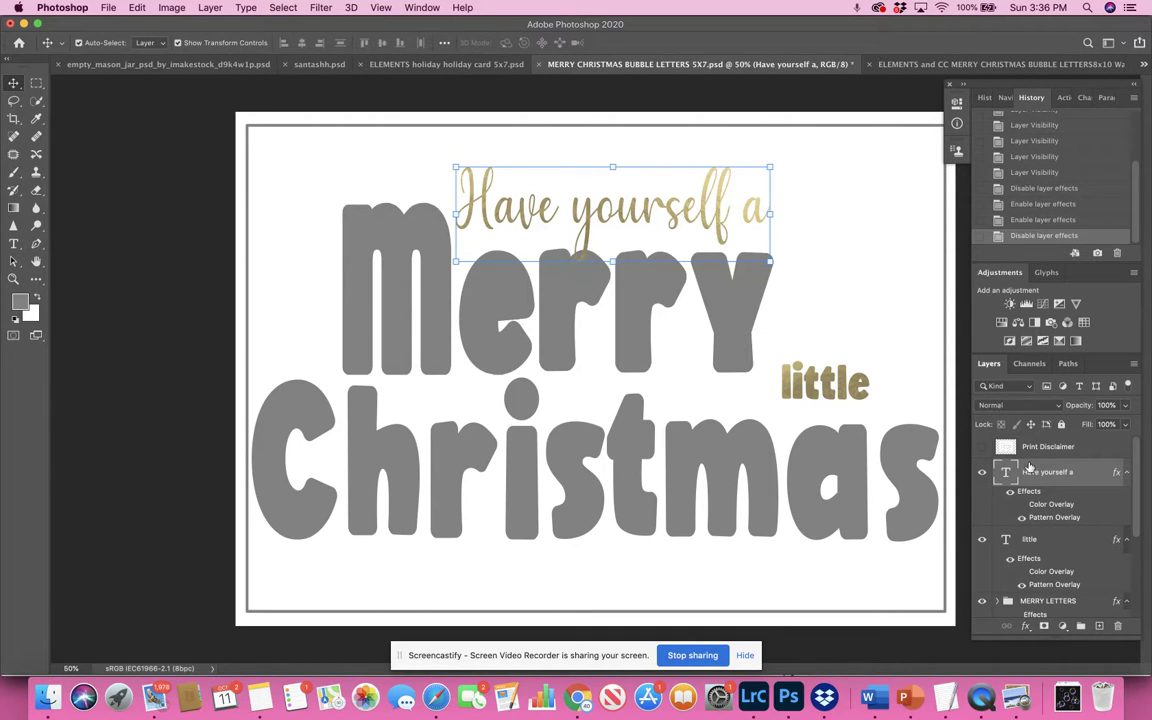
scroll(1037, 511, "down", 2)
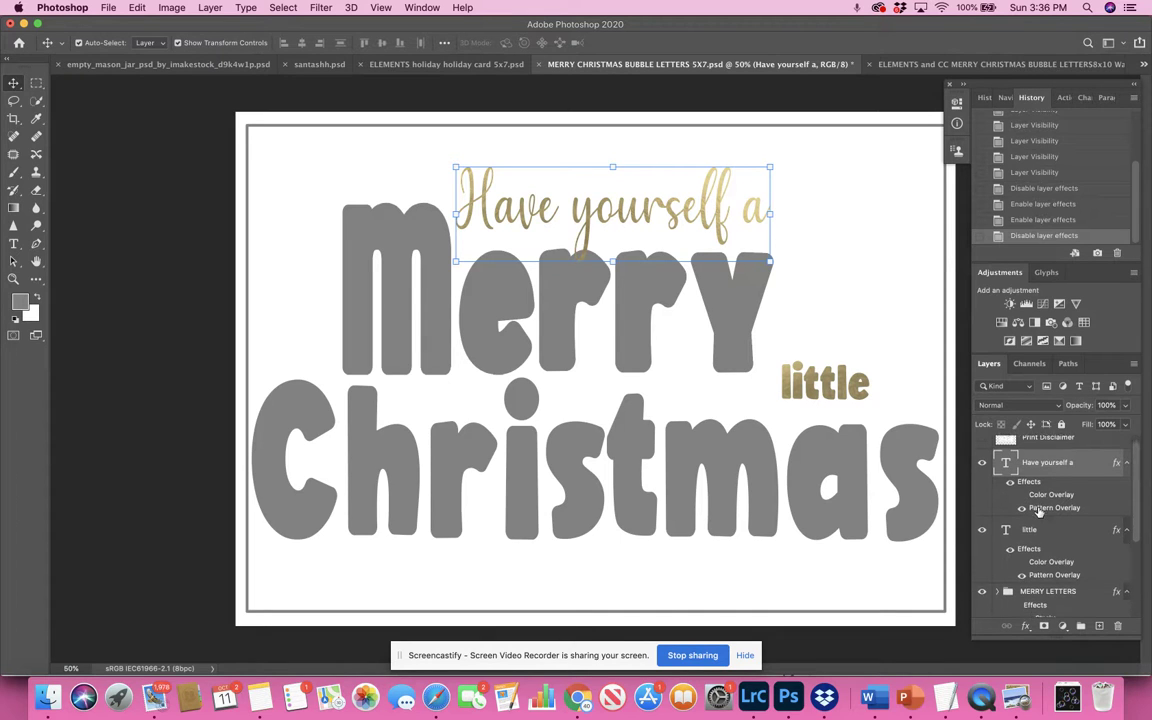
scroll(1037, 511, "down", 5)
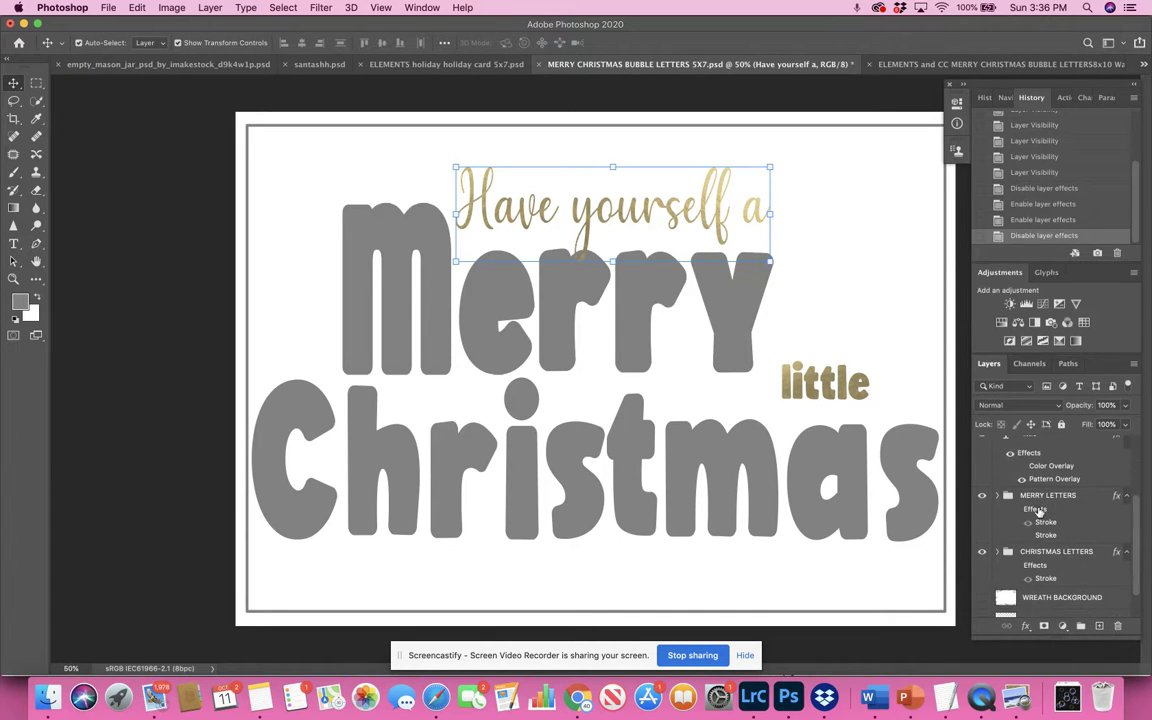
scroll(1037, 511, "down", 1)
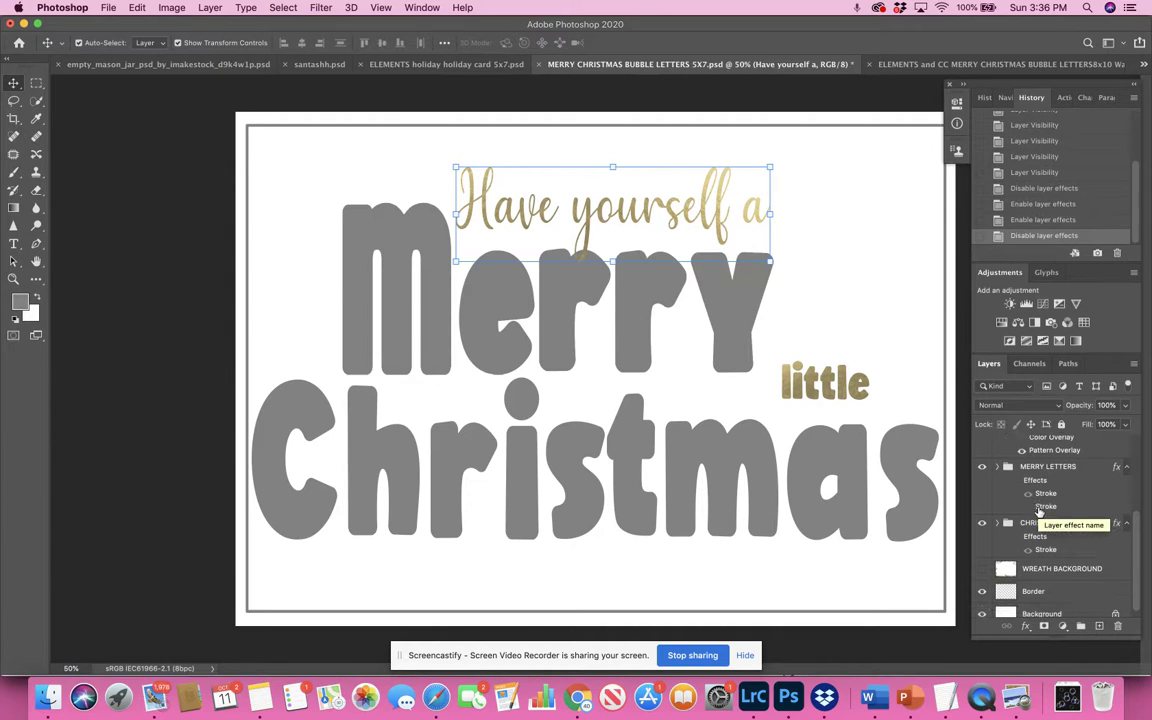
scroll(1040, 505, "down", 1)
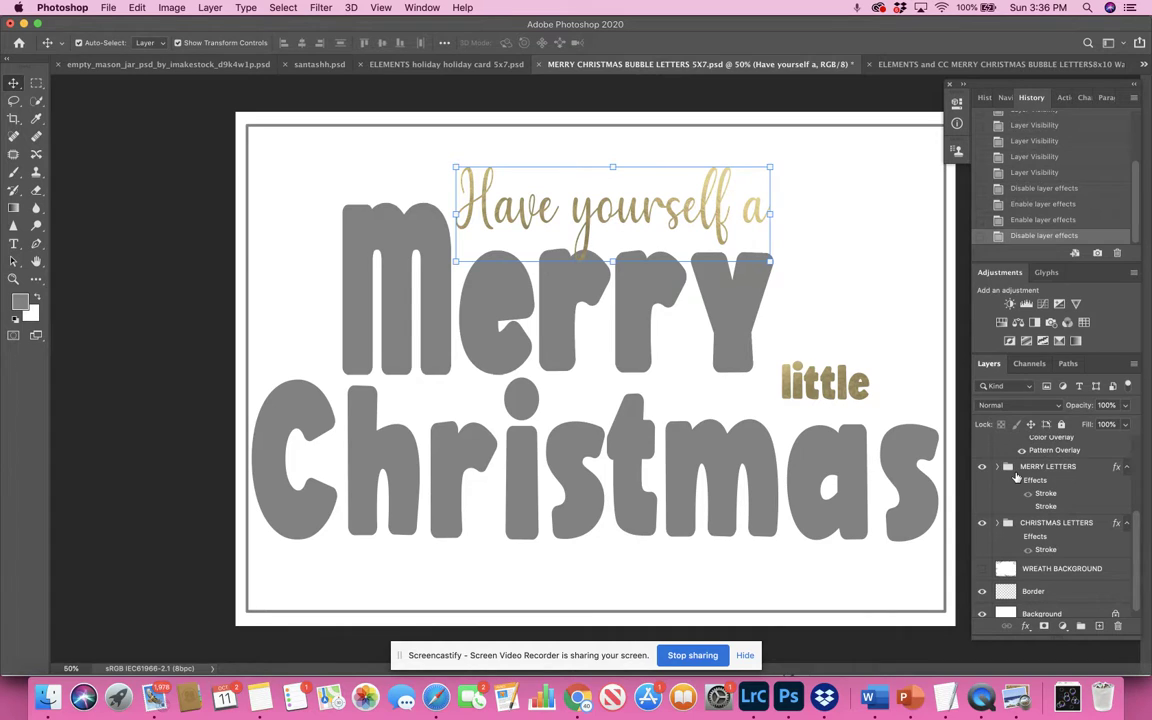
scroll(1016, 476, "down", 1)
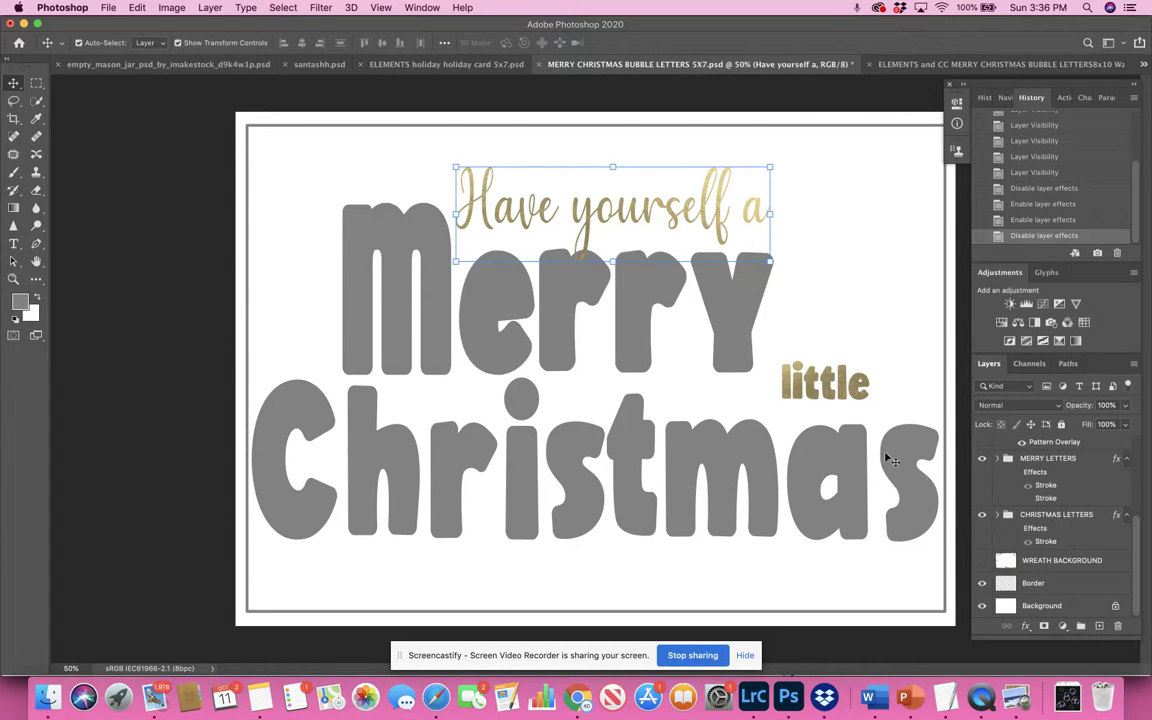
left_click(1039, 467)
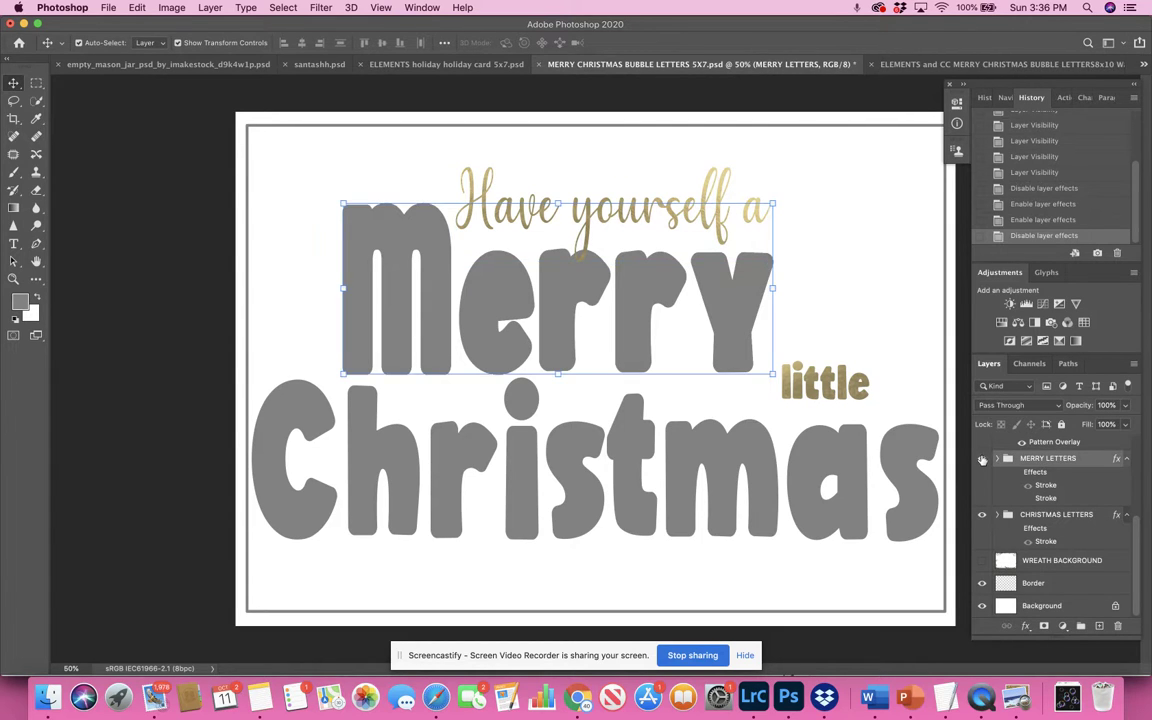
left_click(982, 459)
left_click(982, 459)
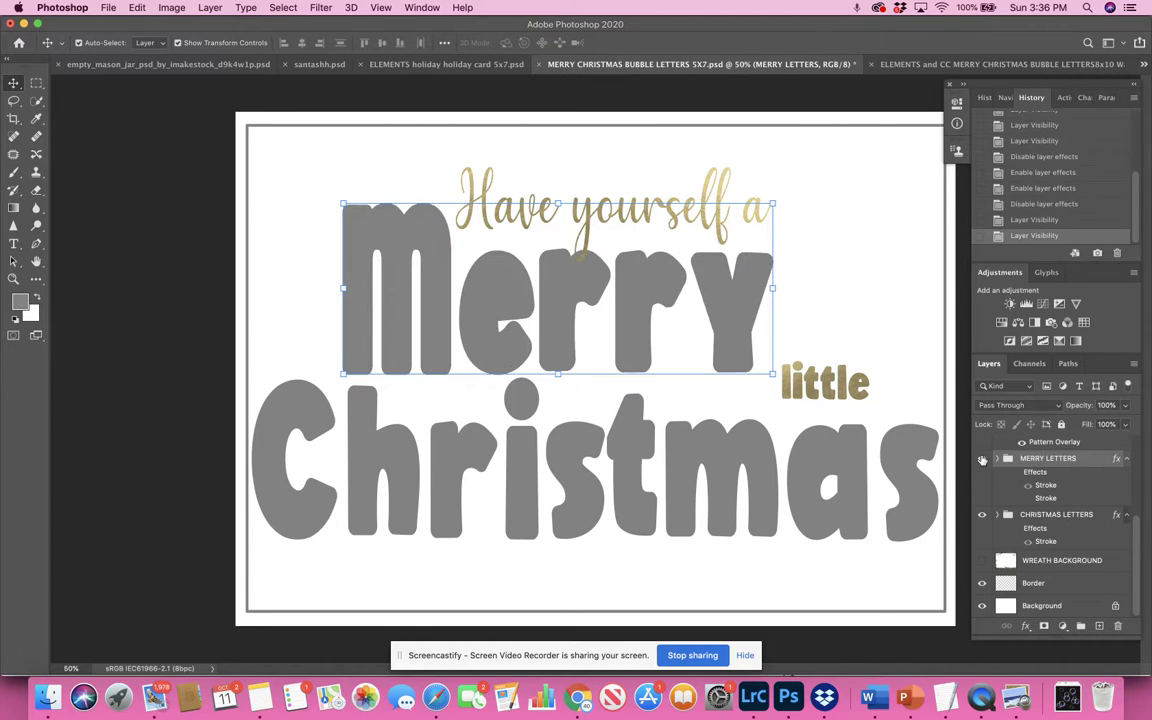
left_click(984, 516)
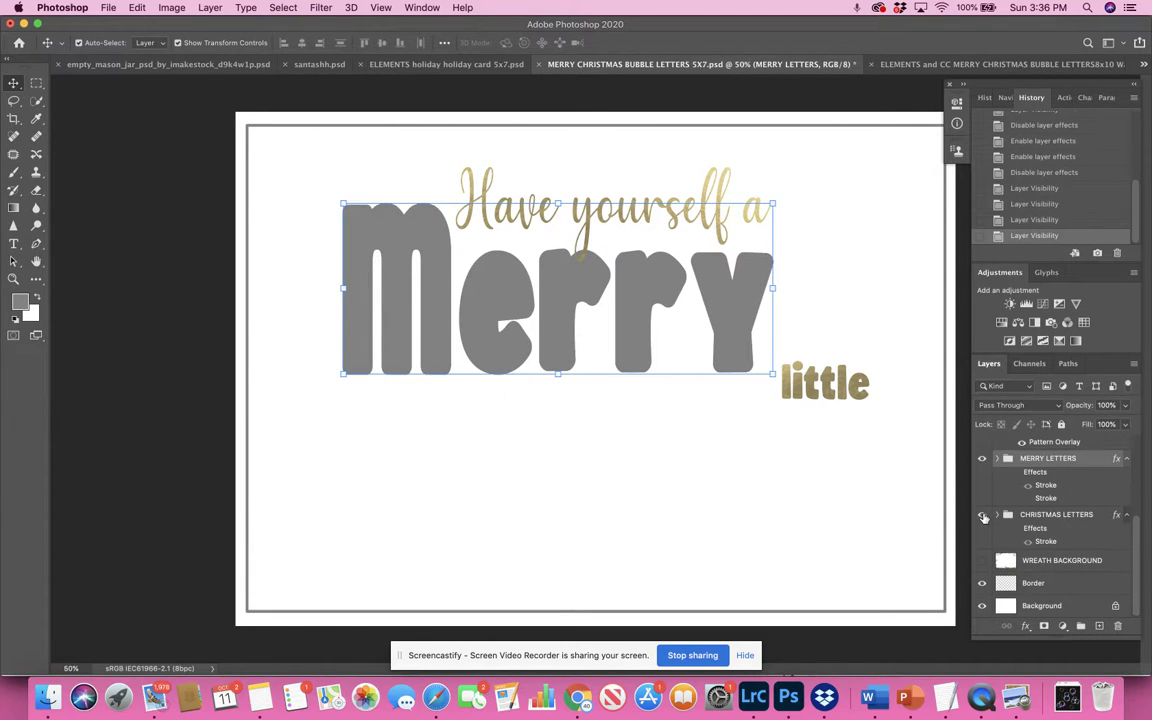
left_click(982, 516)
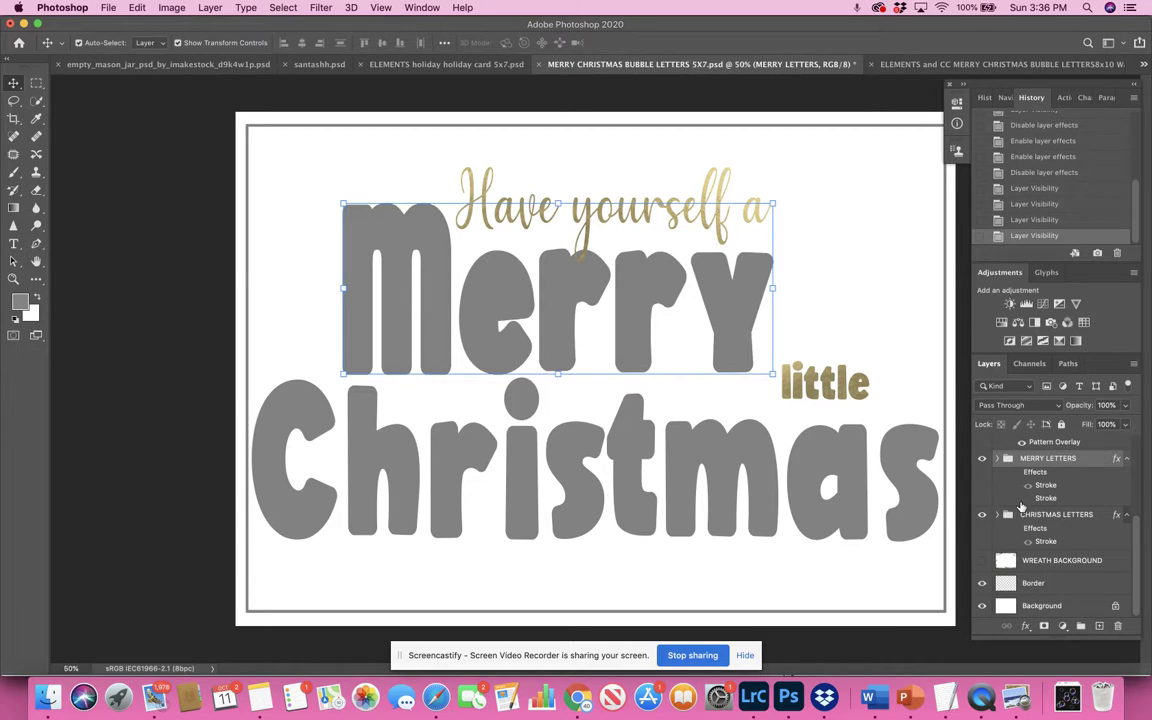
left_click(997, 459)
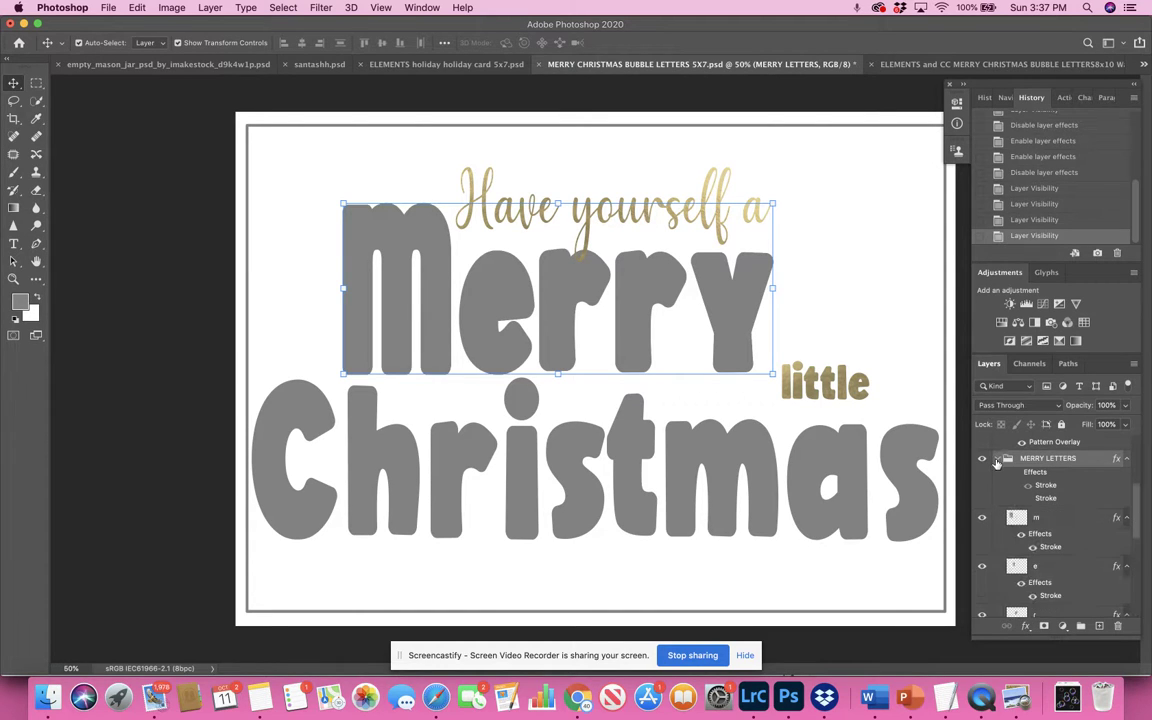
scroll(1010, 520, "down", 3)
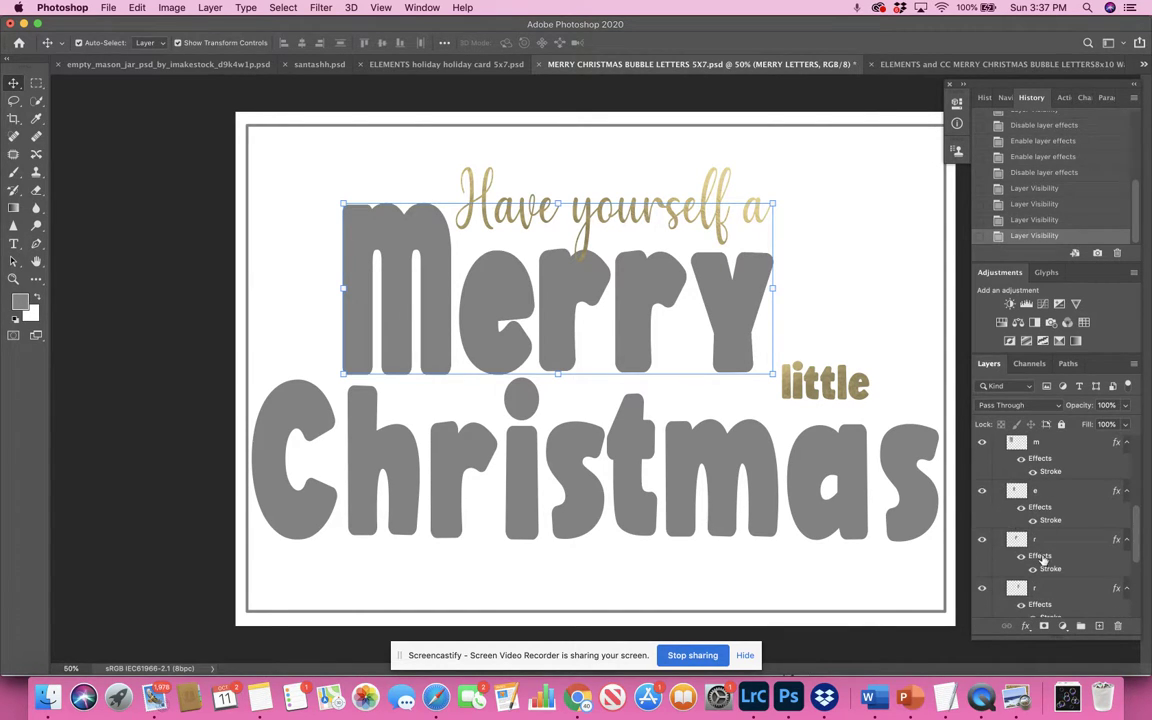
scroll(1043, 505, "up", 2)
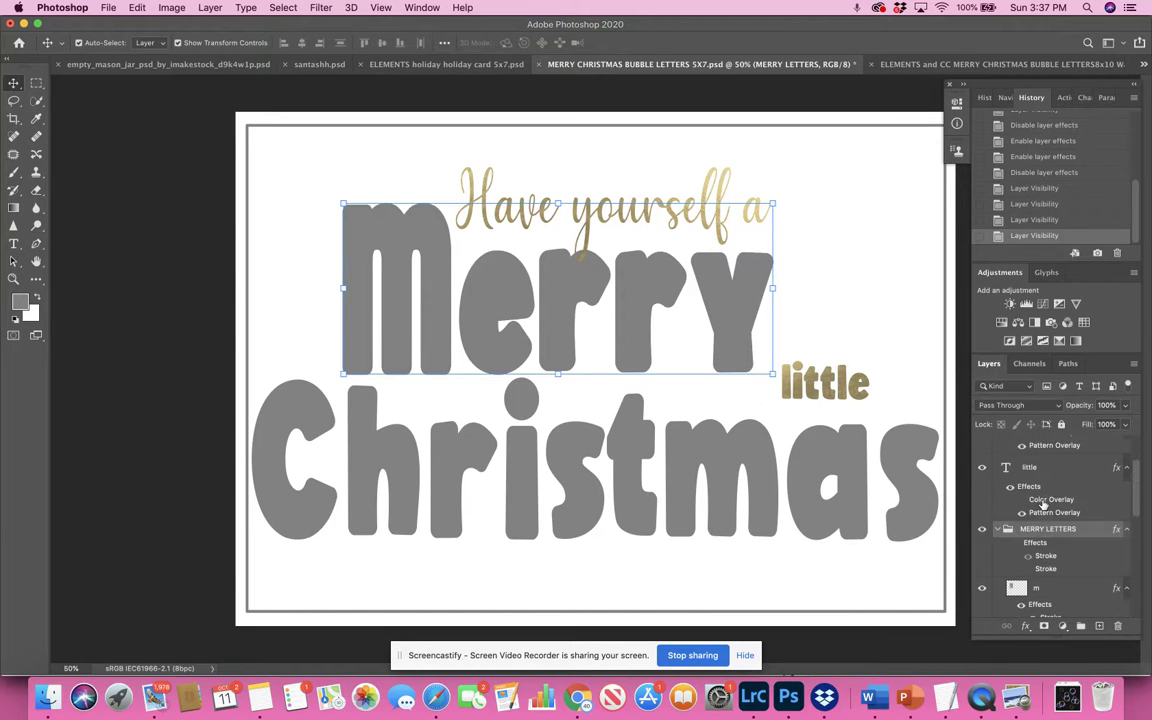
scroll(1035, 470, "up", 1)
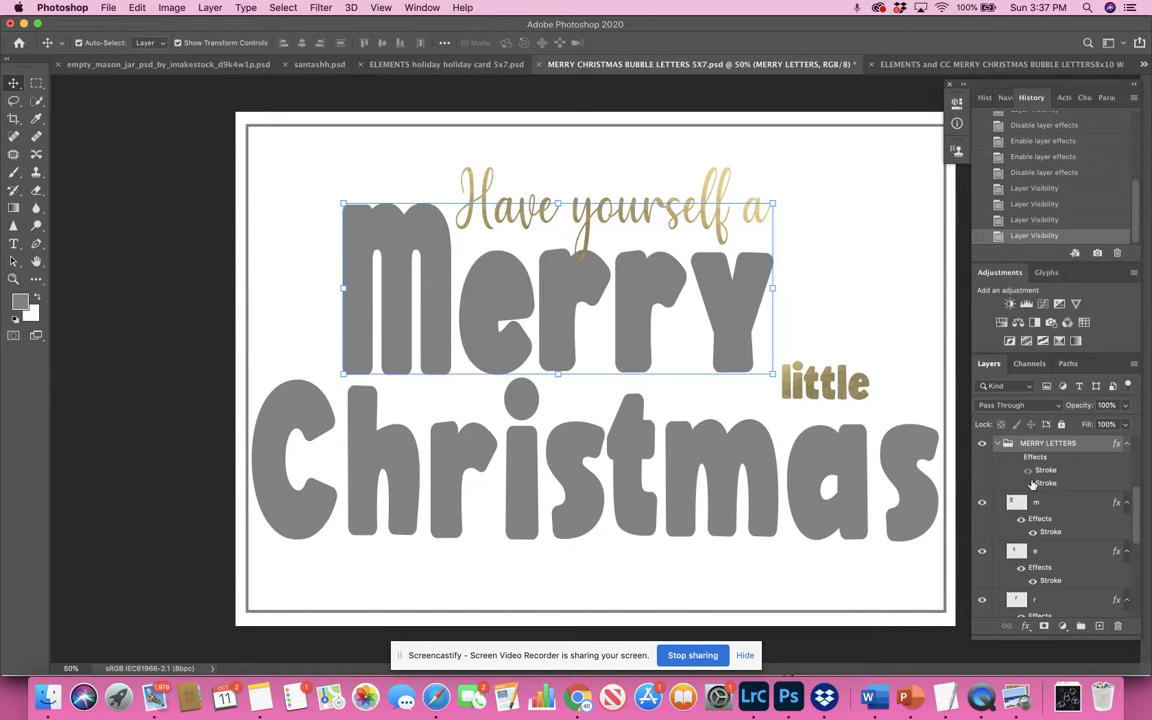
left_click(997, 443)
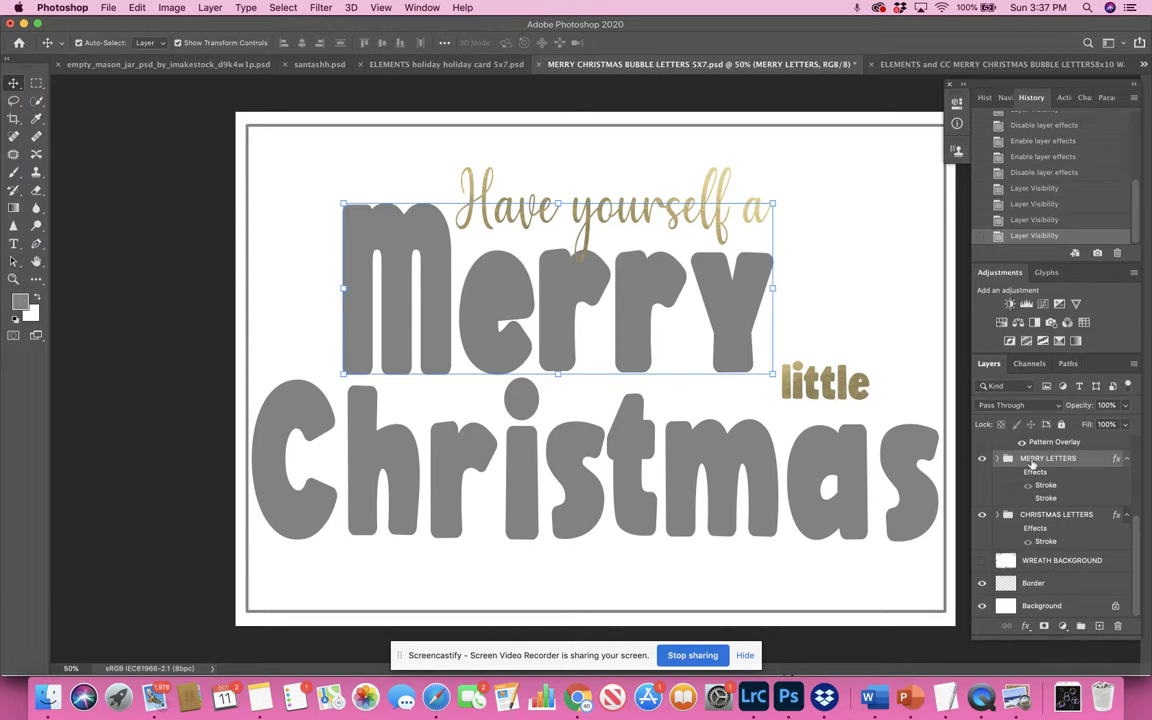
- Place the sunflower field photo into the card as an embedded image
left_click(105, 7)
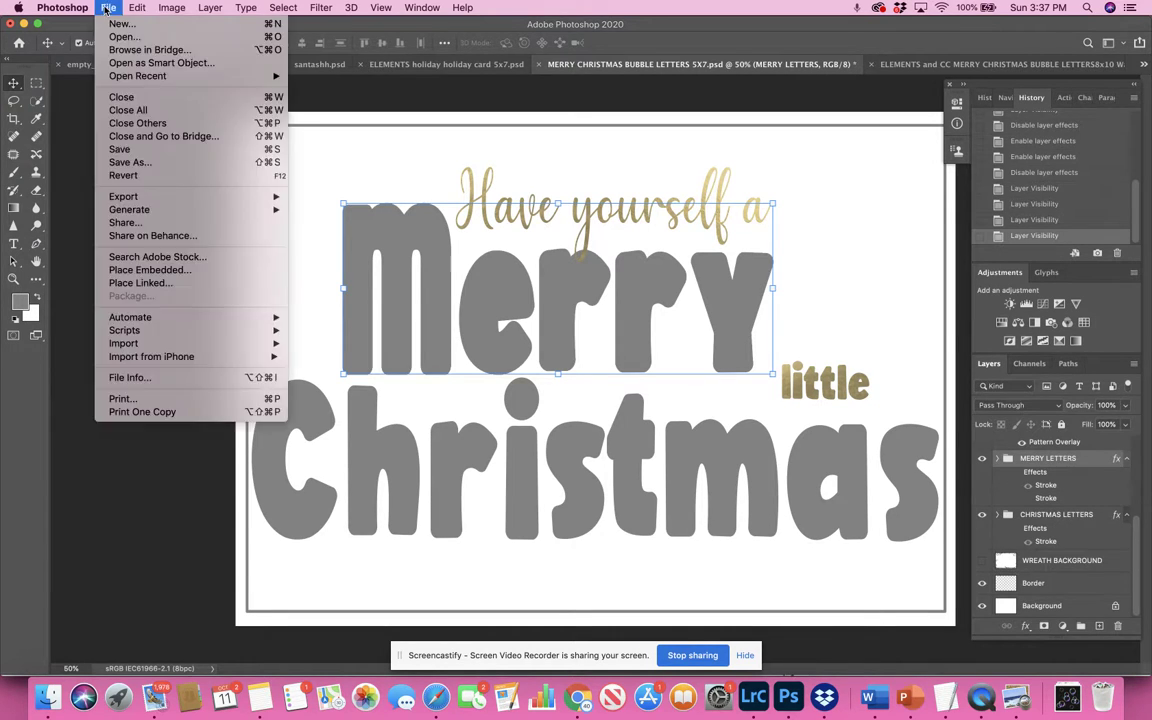
left_click(147, 270)
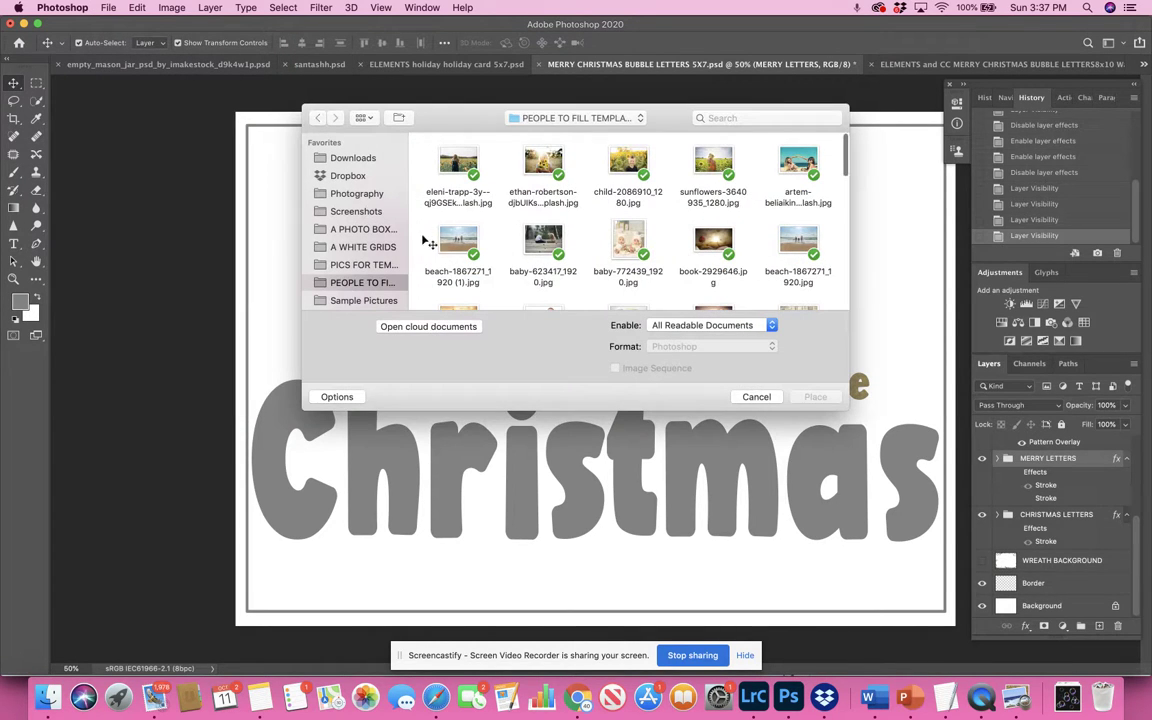
left_click(540, 170)
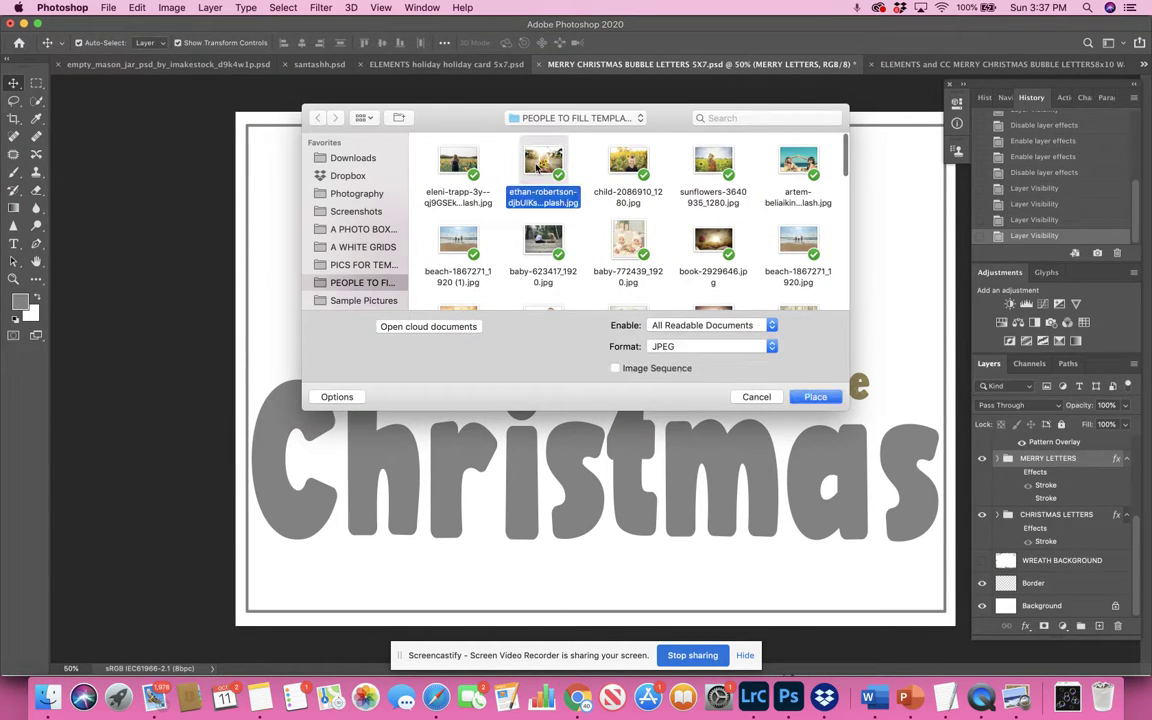
left_click(808, 397)
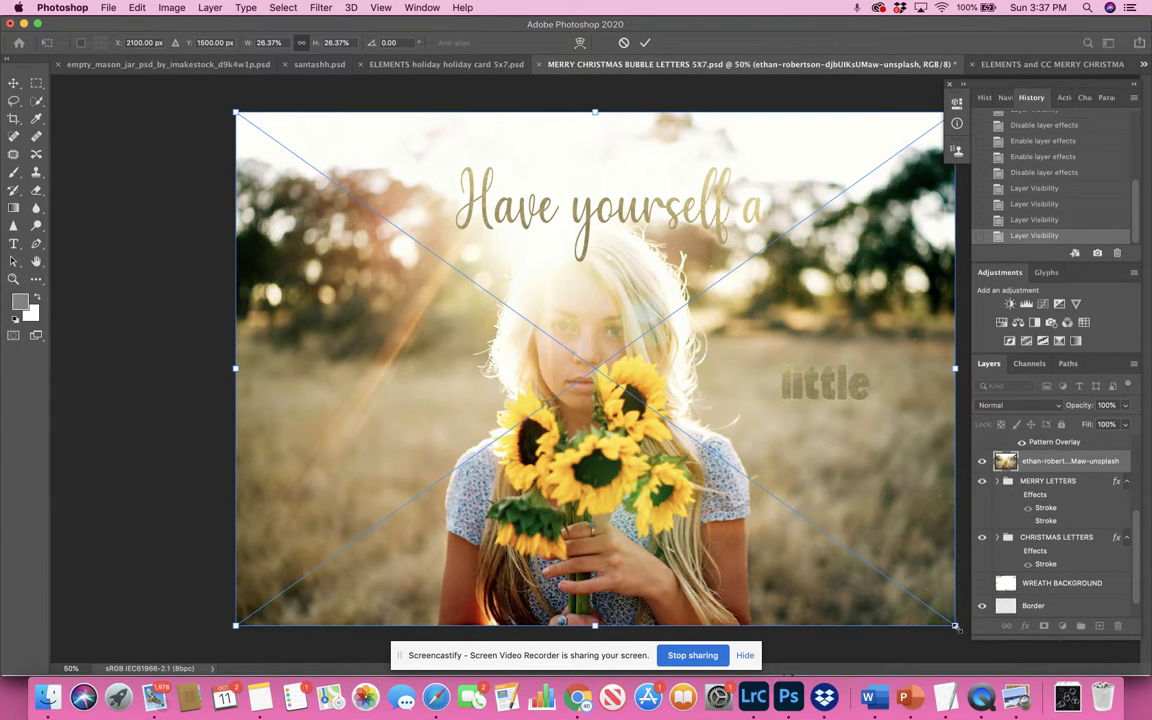
- Shrink the sunflower photo over Merry and clip it to the MERRY LETTERS group
left_click_drag(955, 627, 755, 345)
left_click_drag(640, 312, 713, 323)
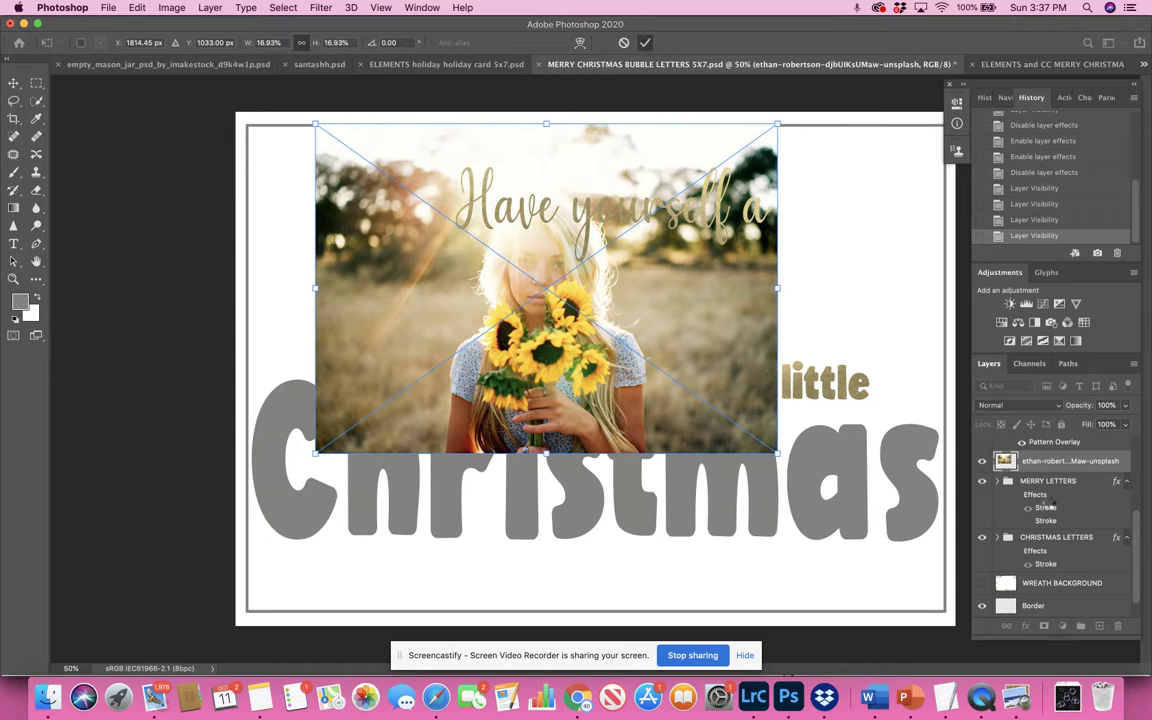
left_click(645, 42)
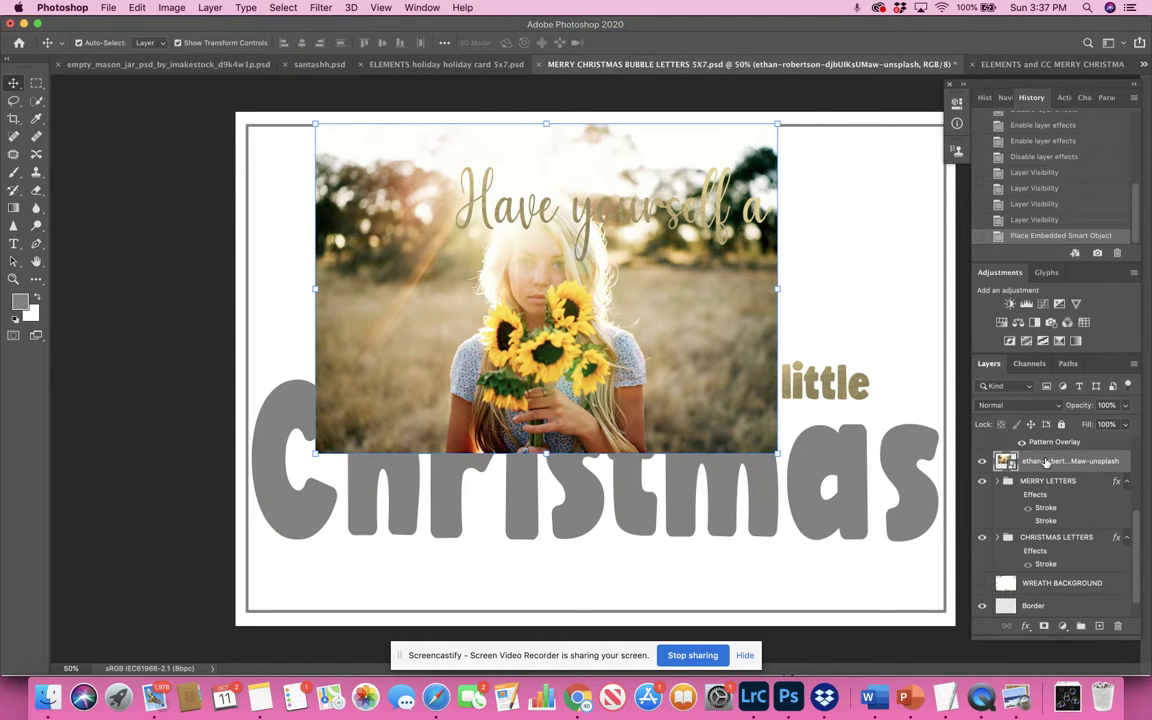
right_click(1046, 462)
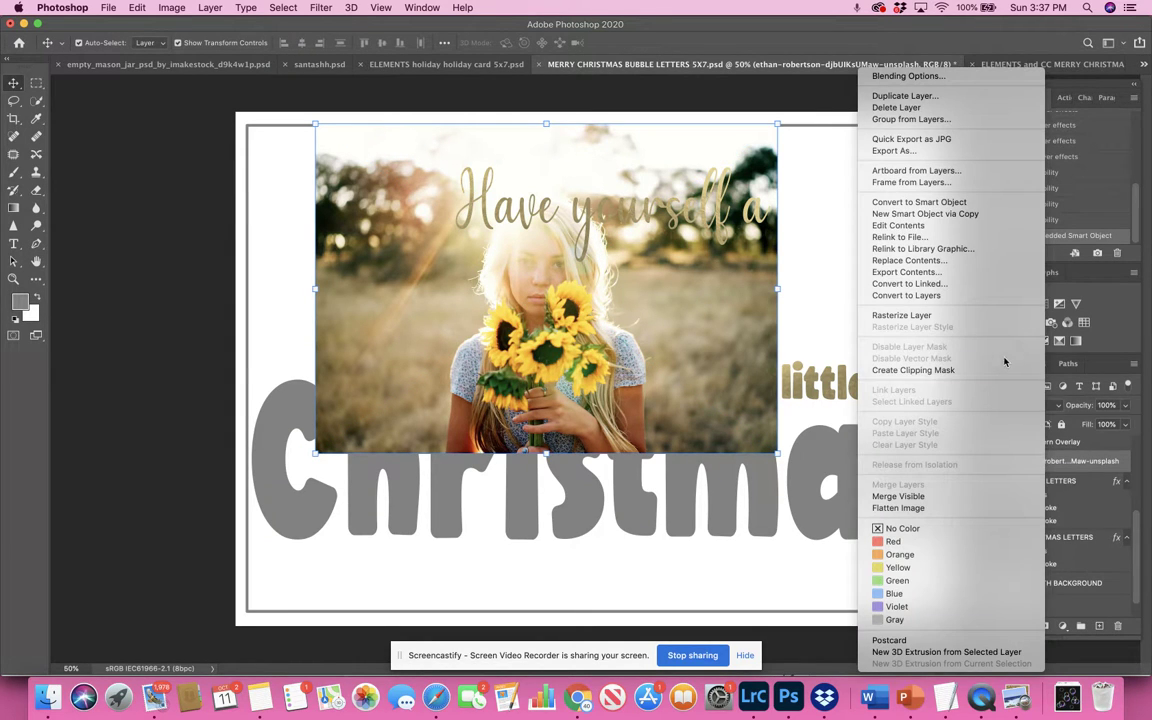
left_click(998, 371)
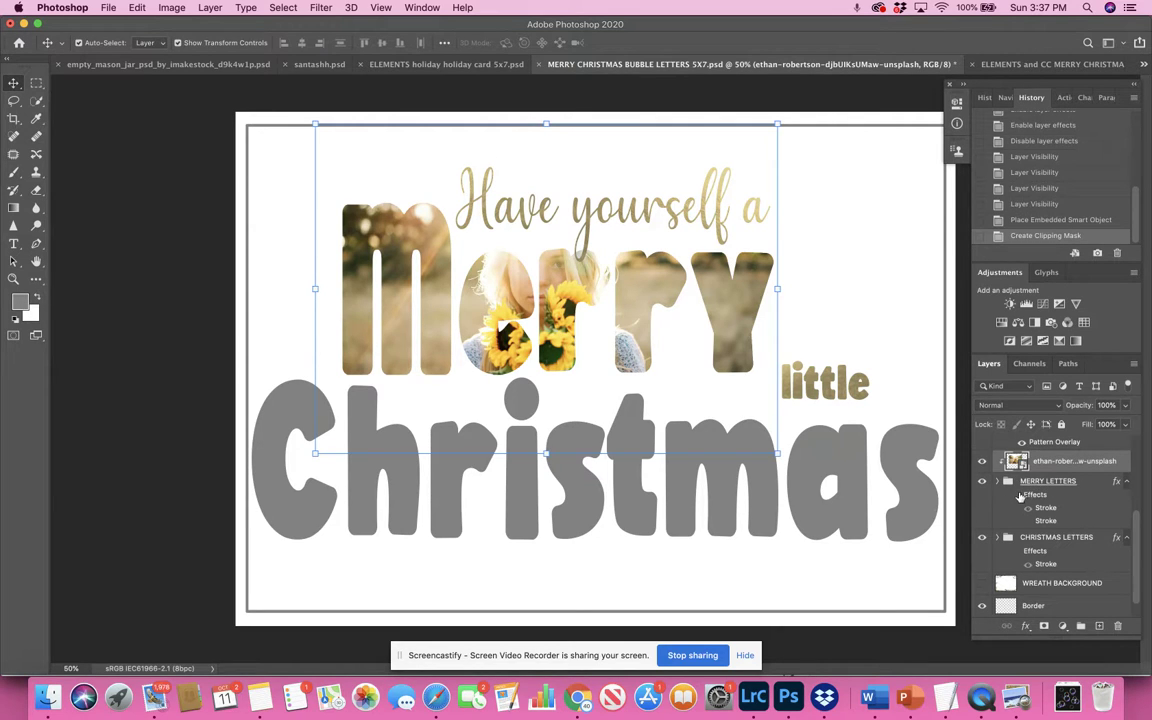
- Re-enable the gold Stroke effect on MERRY LETTERS and confirm it in Layer Style
left_click(1016, 496)
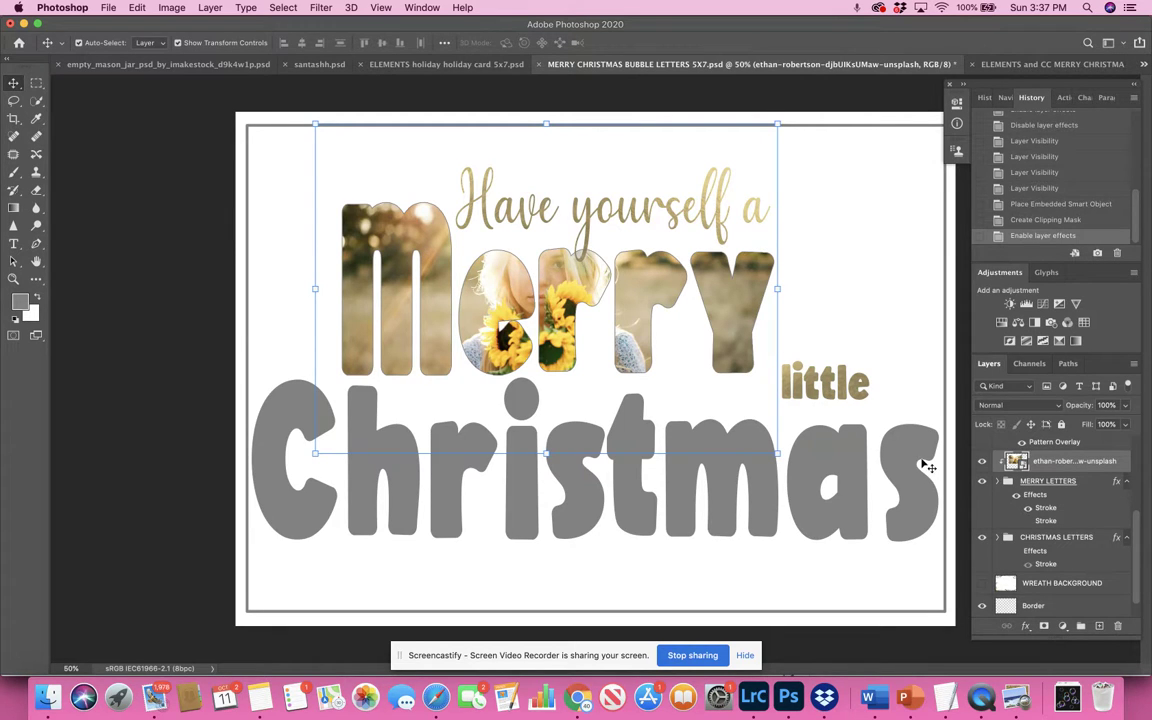
left_click(1029, 511)
left_click(1029, 521)
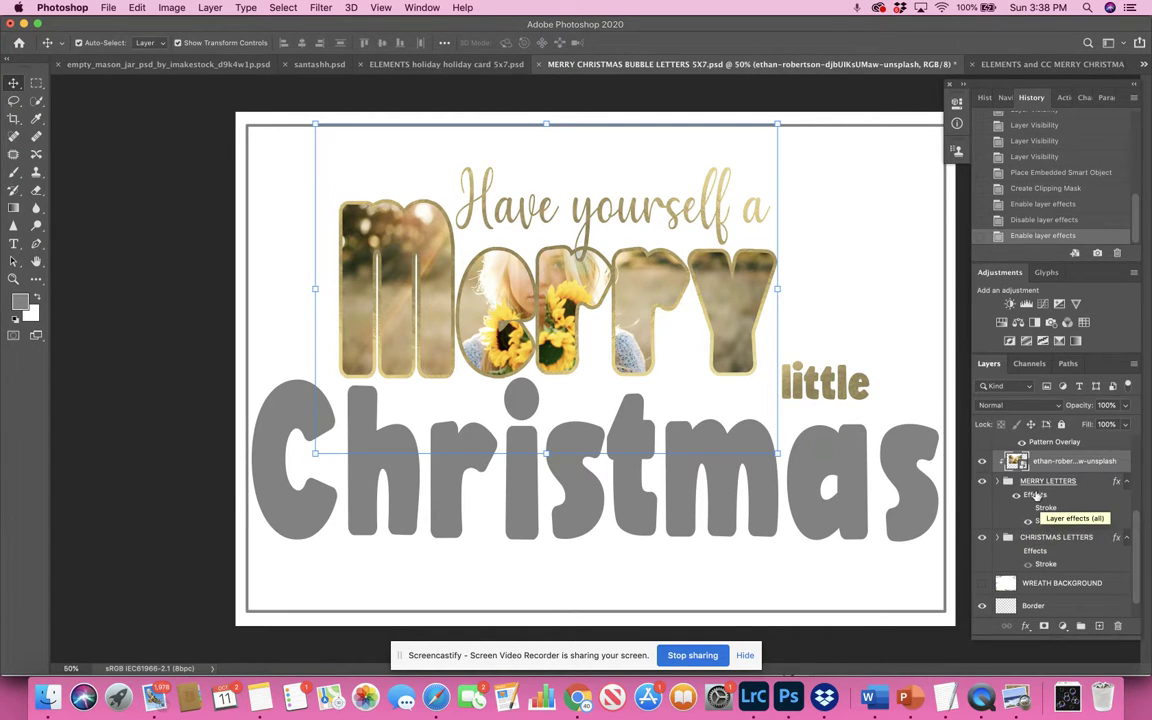
double_click(1036, 496)
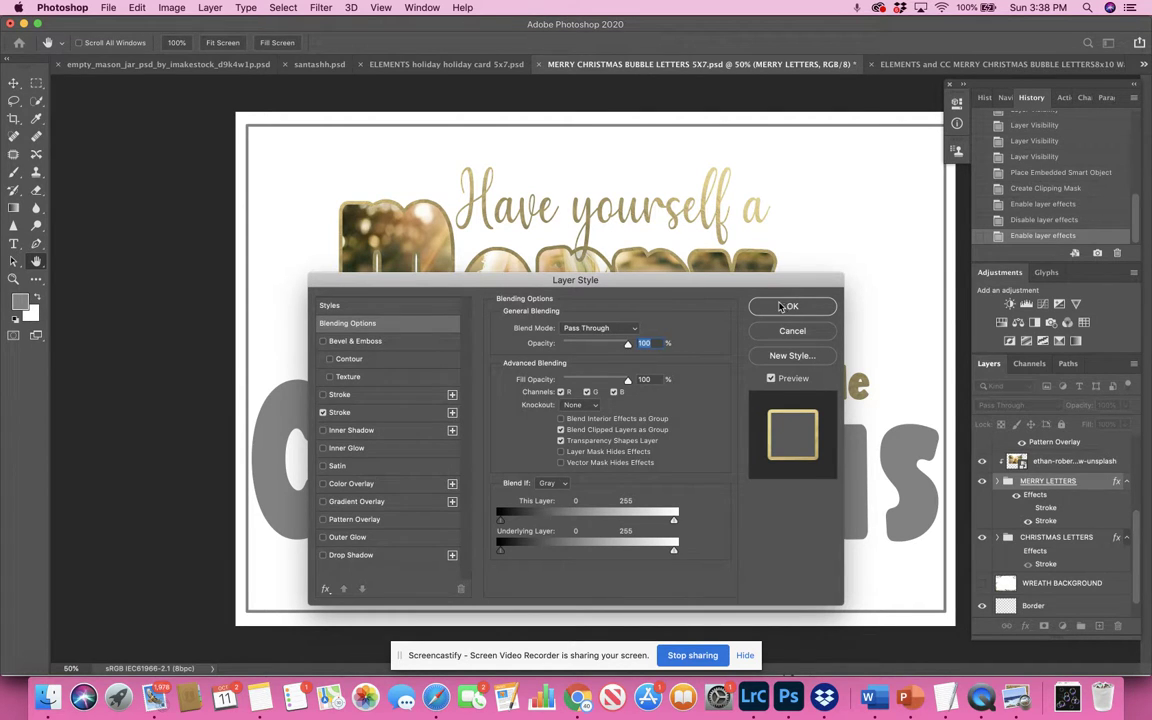
key("Return")
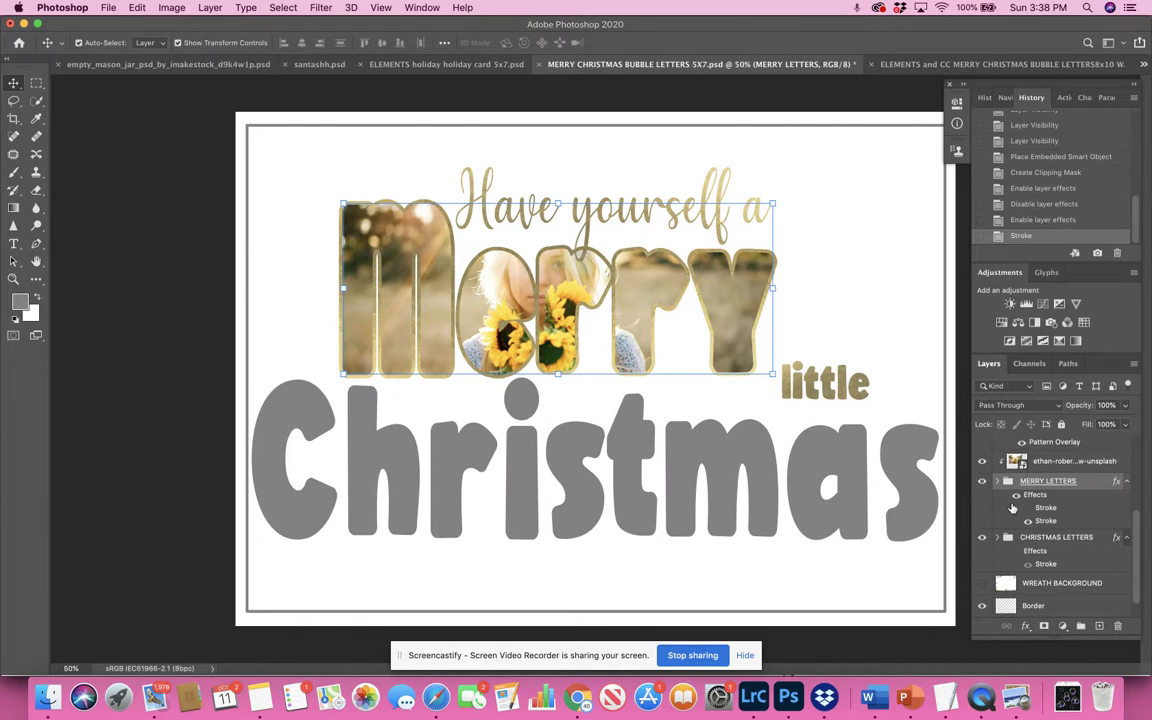
- Delete the sunflower photo layer by dragging it to the Layers trash
left_click(1063, 538)
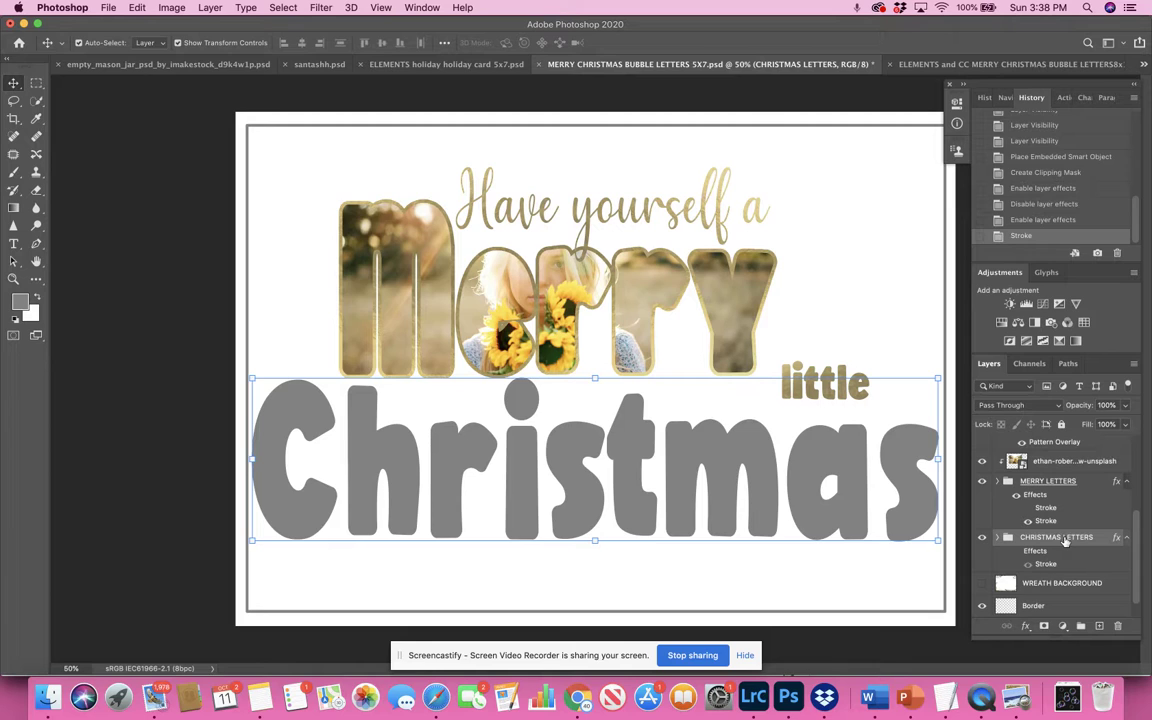
left_click(107, 8)
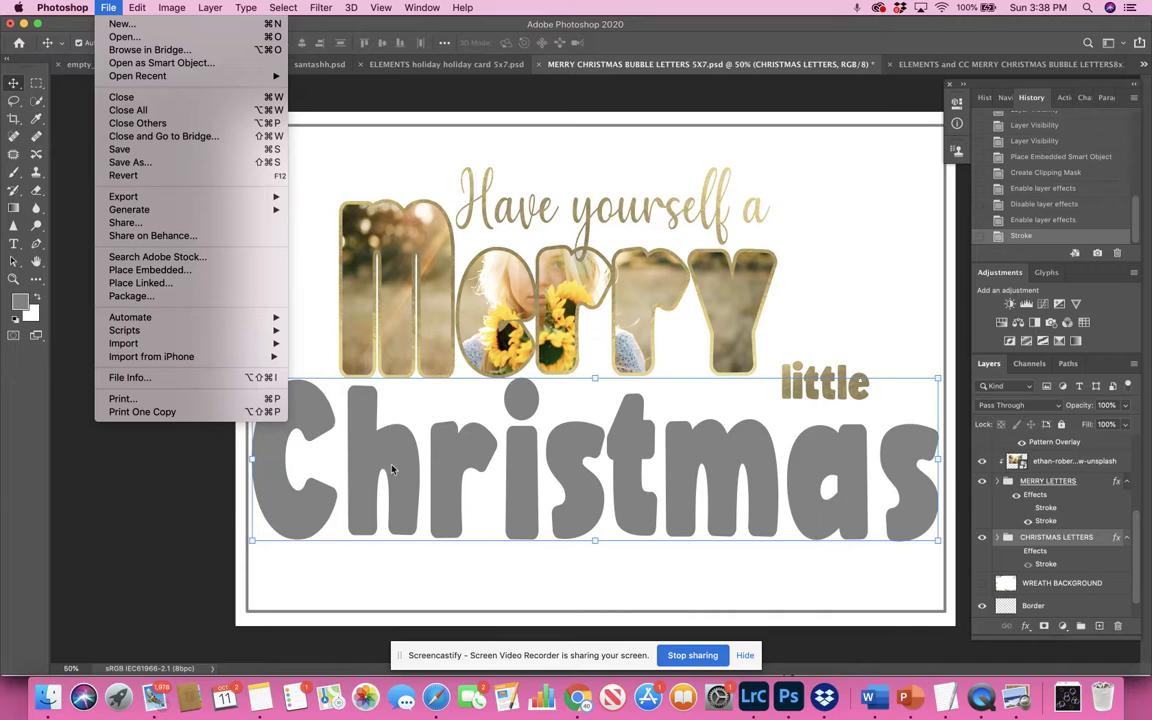
left_click(1033, 527)
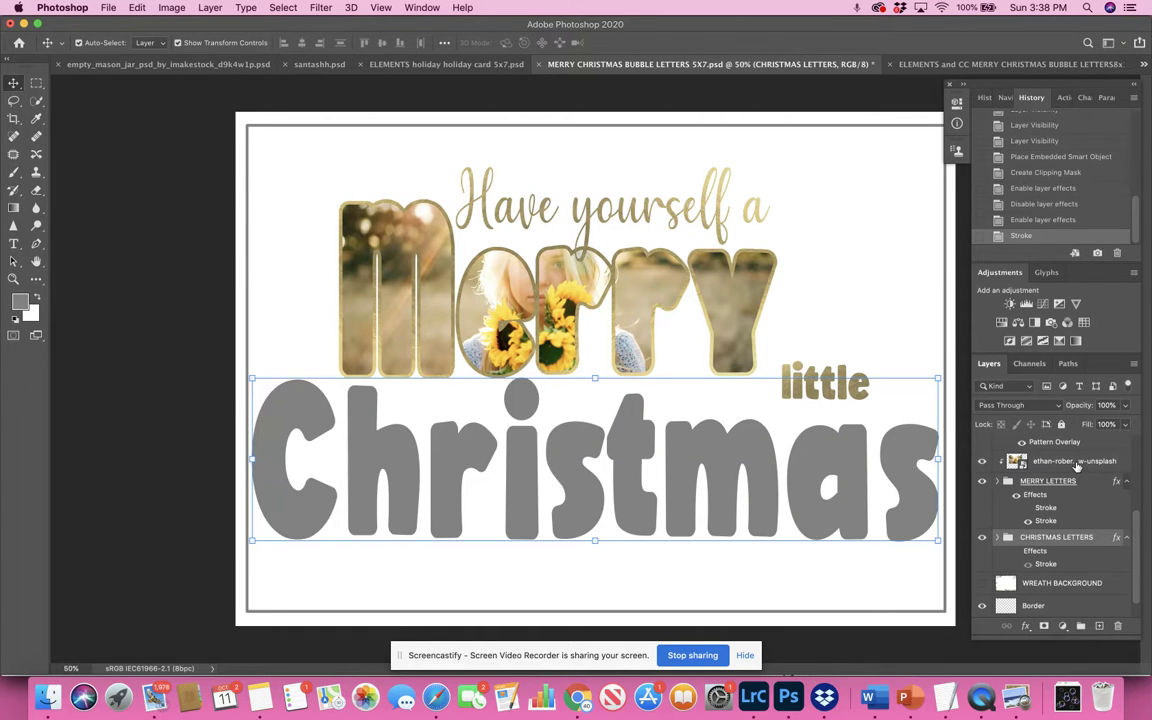
left_click_drag(1077, 466, 1118, 625)
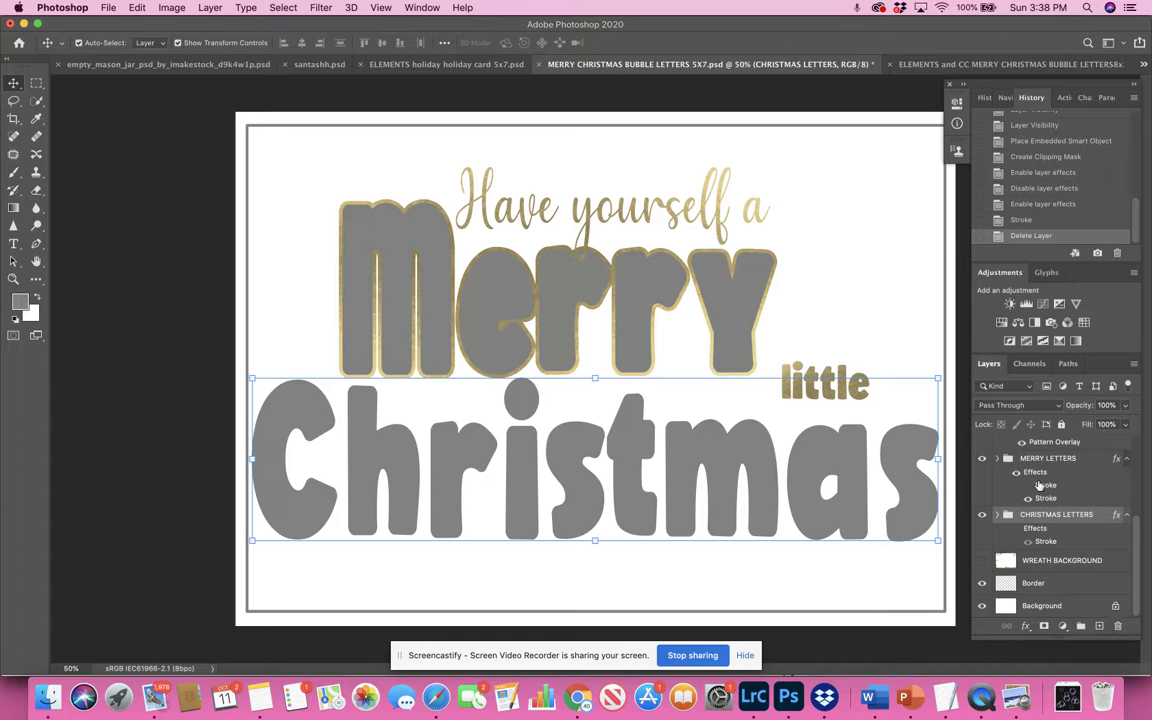
- Hide the MERRY LETTERS effects and select the m letter layer inside the group
left_click(1015, 470)
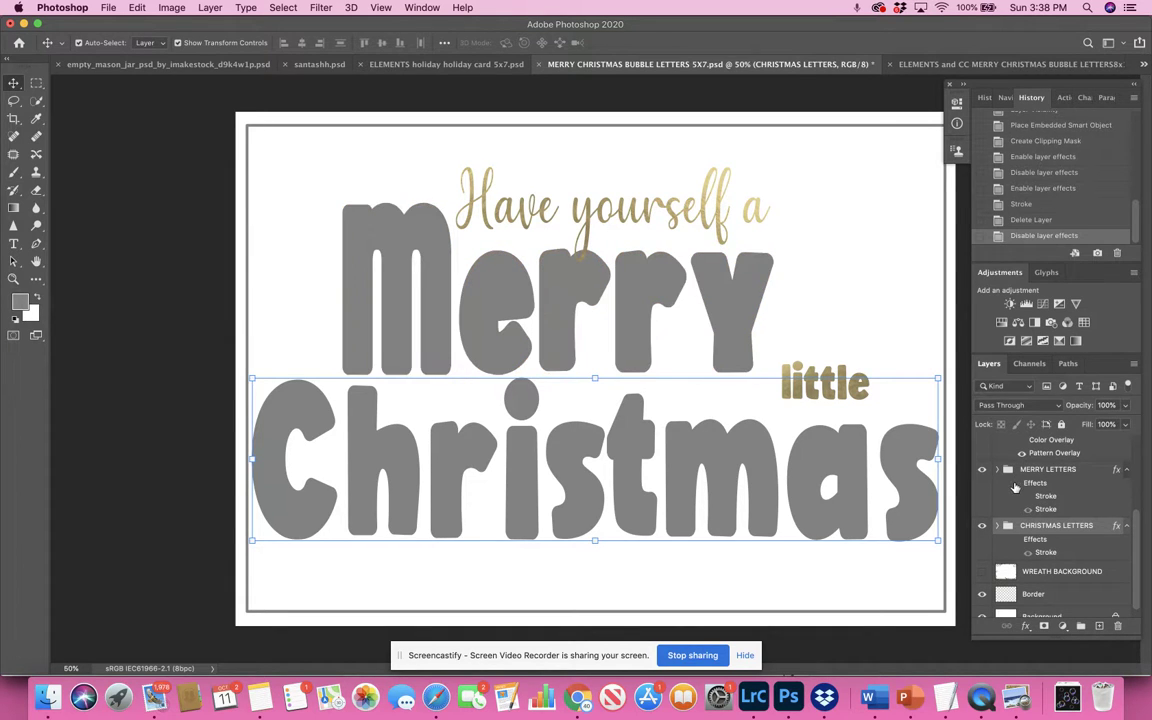
scroll(1000, 470, "down", 1)
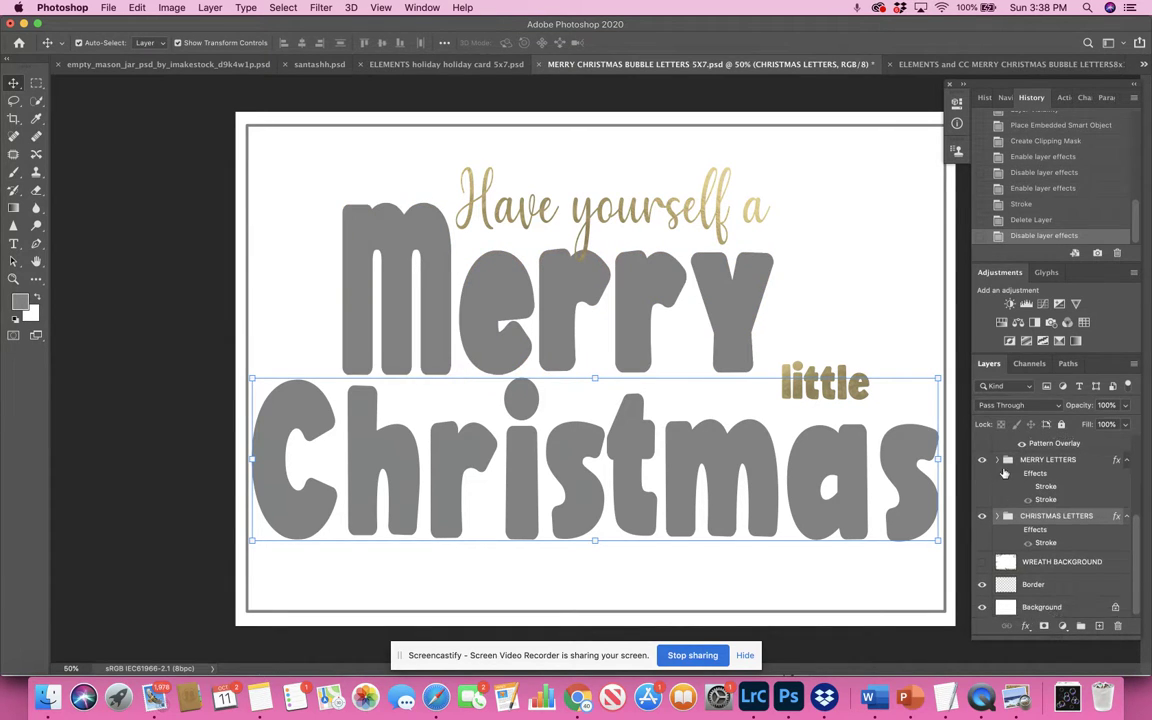
left_click(996, 460)
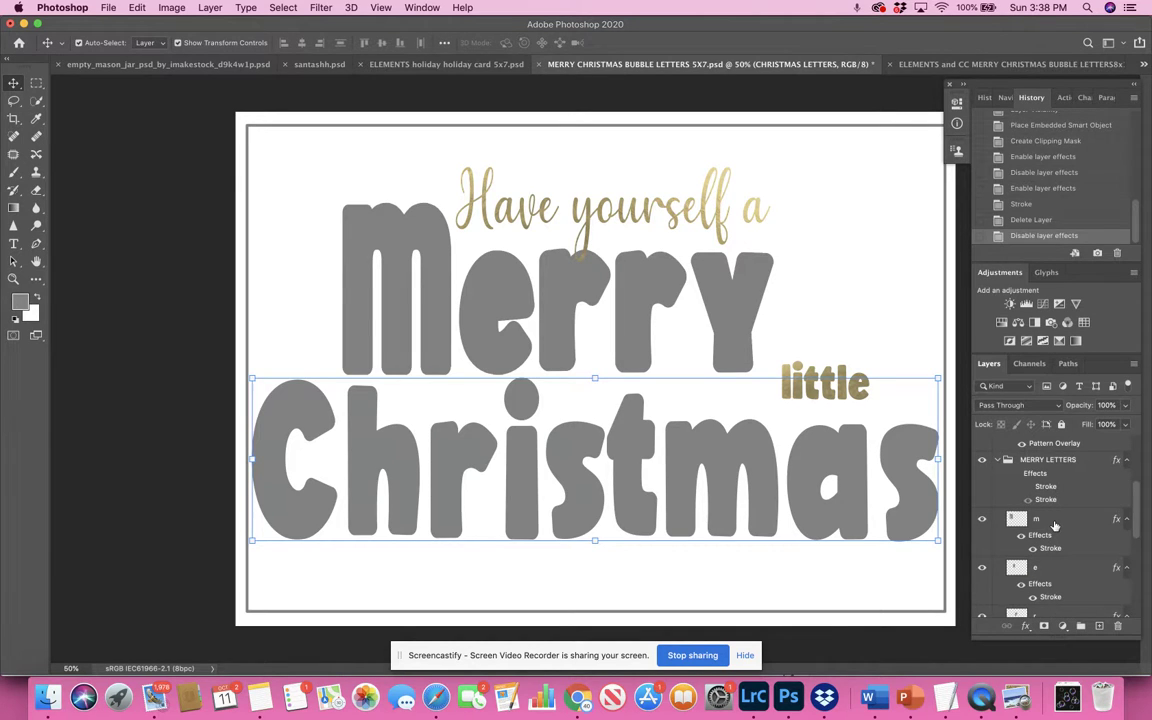
left_click(1054, 522)
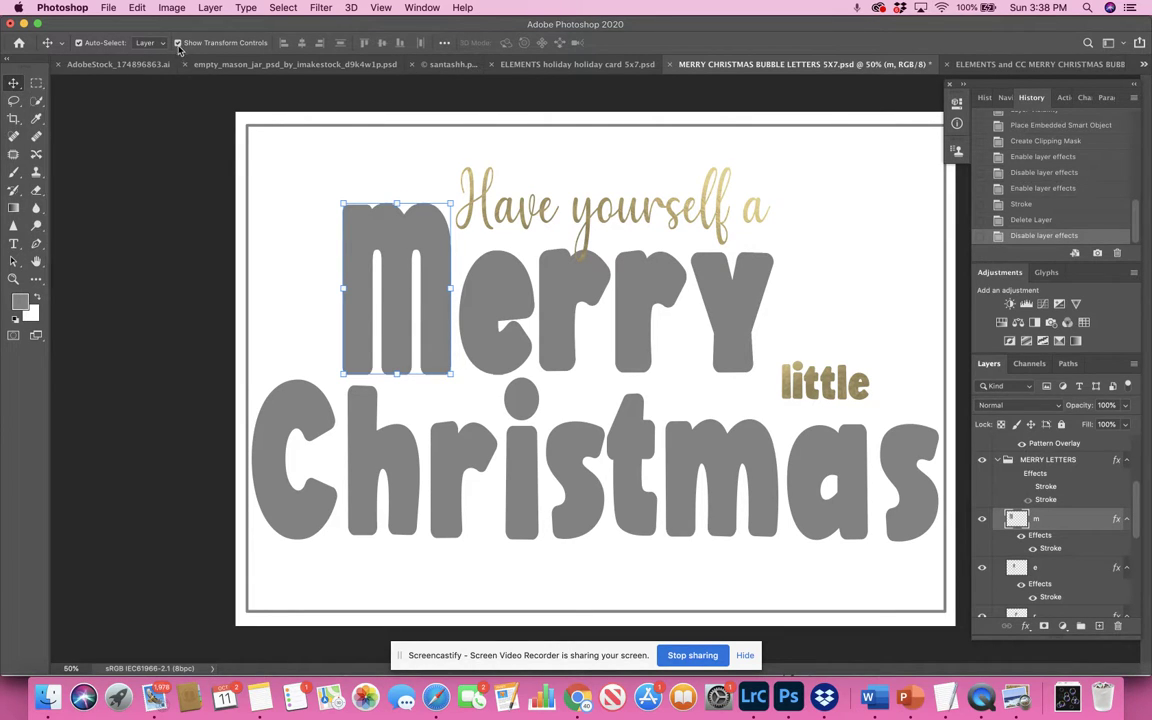
- Place the sunflower photo again as an embedded image
left_click(99, 9)
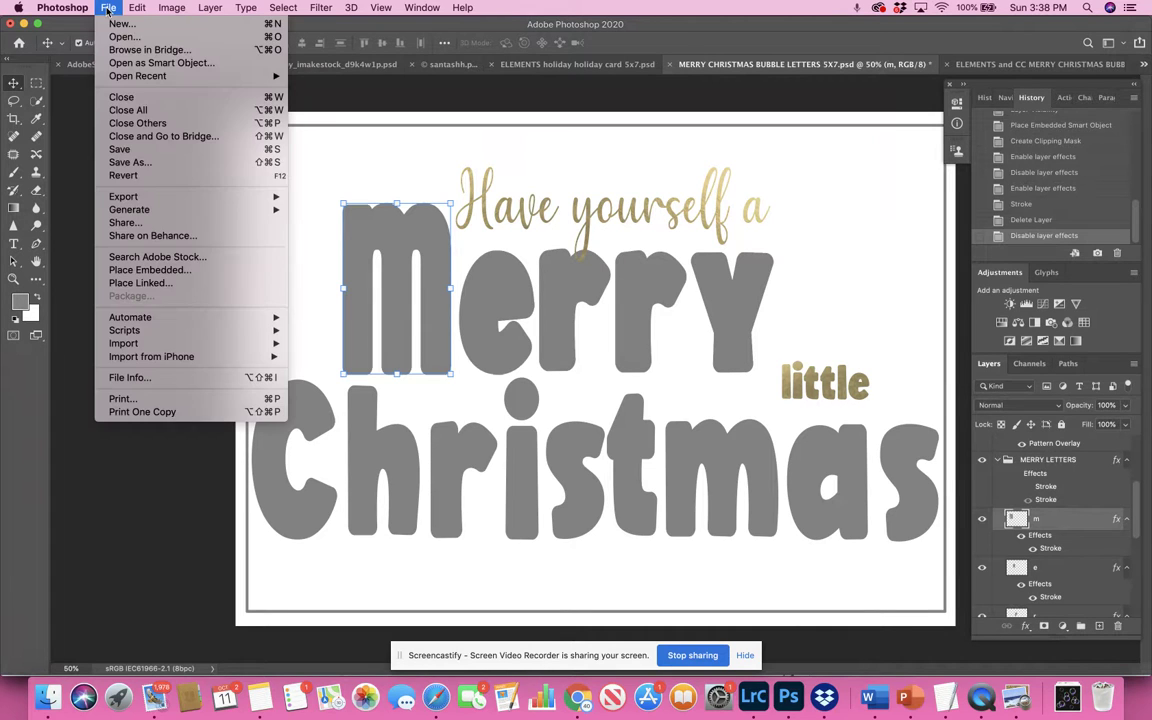
left_click(130, 268)
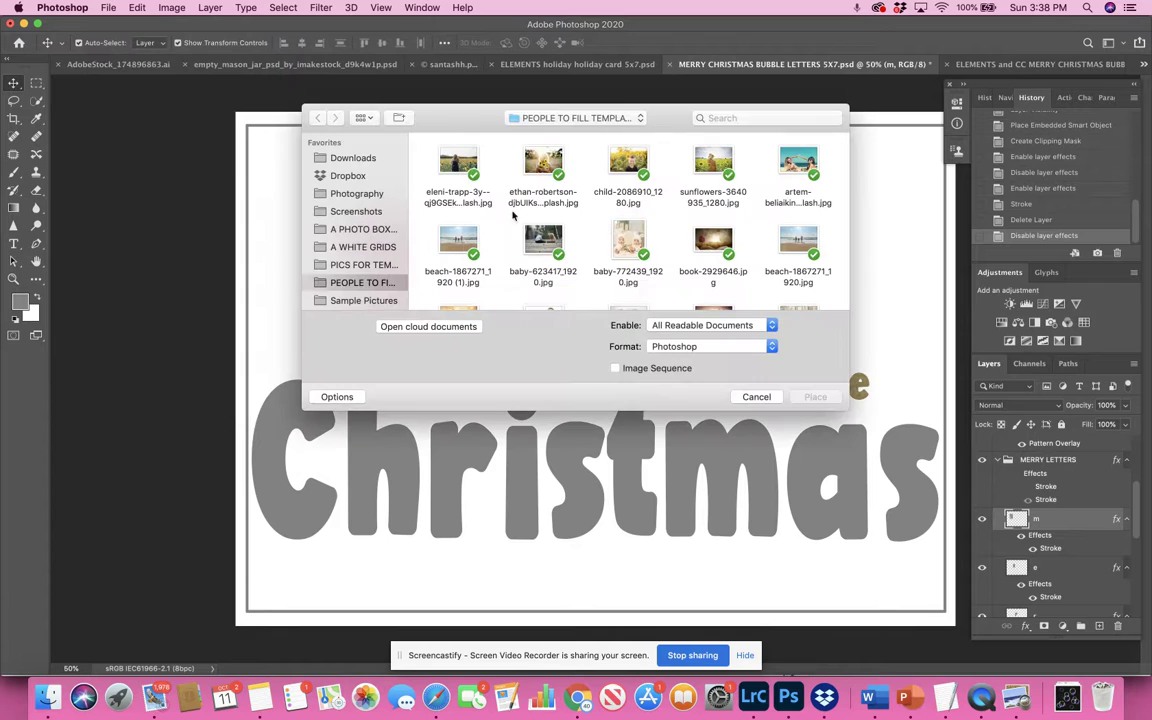
left_click(543, 165)
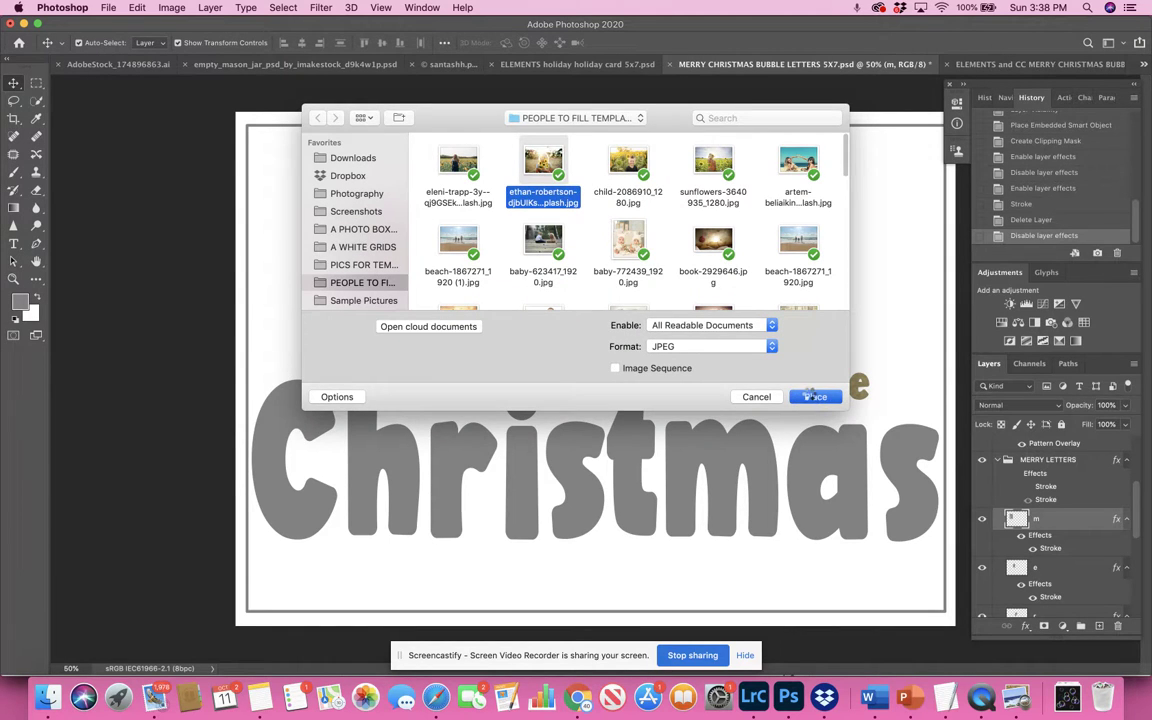
left_click(814, 397)
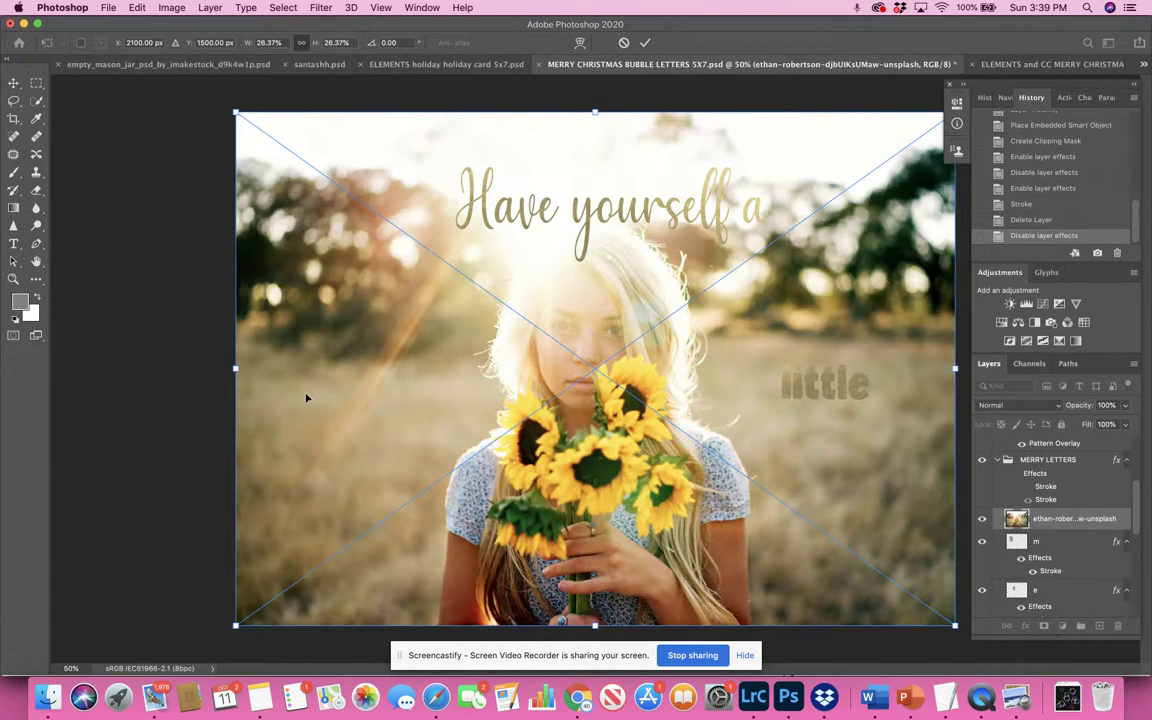
- Shrink the sunflower photo over the M and clip it to the m layer
left_click_drag(236, 625, 644, 330)
left_click_drag(828, 259, 423, 331)
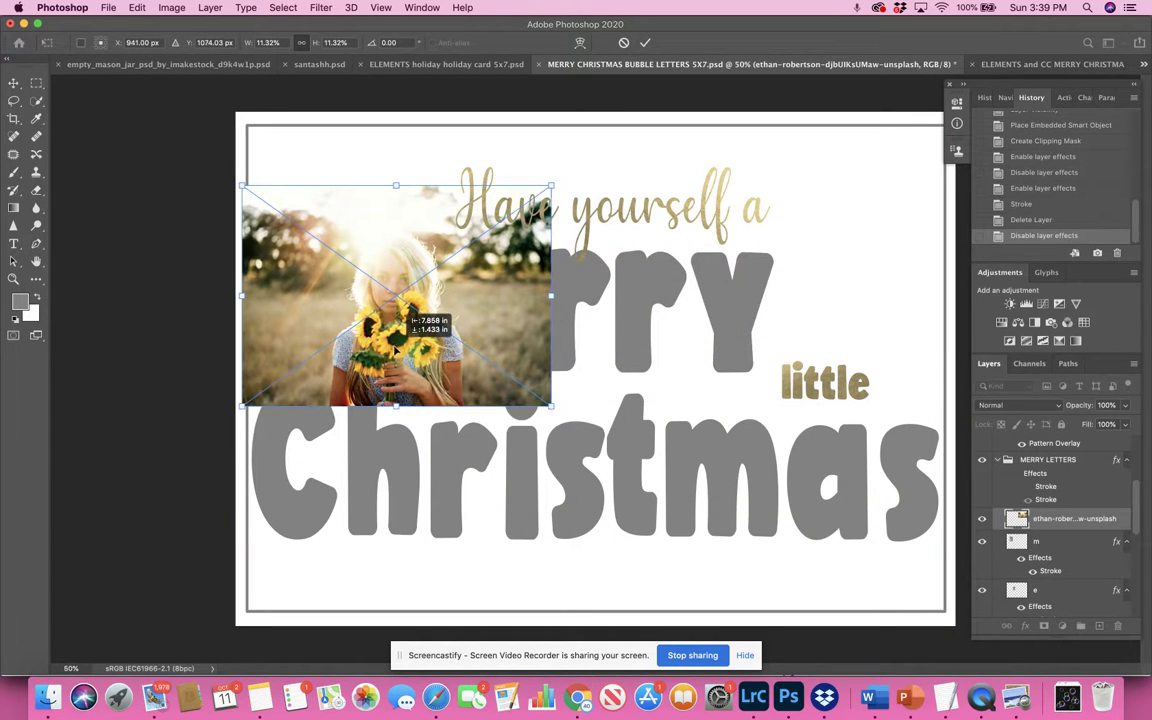
left_click(646, 45)
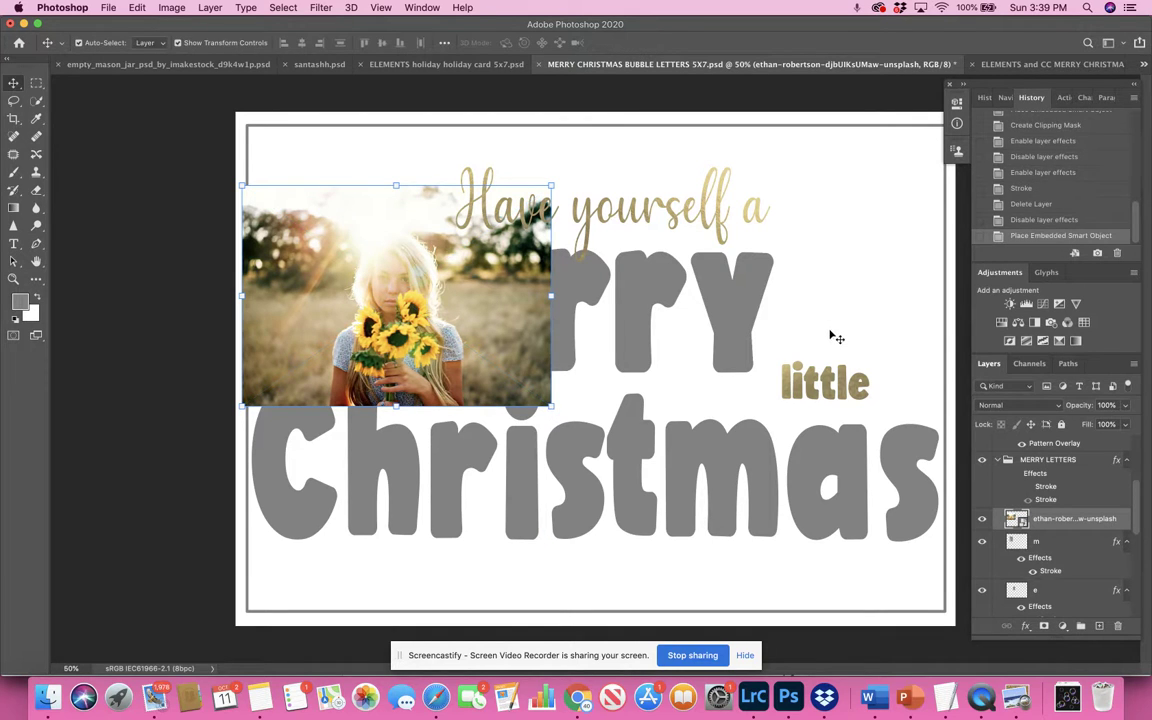
right_click(1073, 521)
left_click(1020, 376)
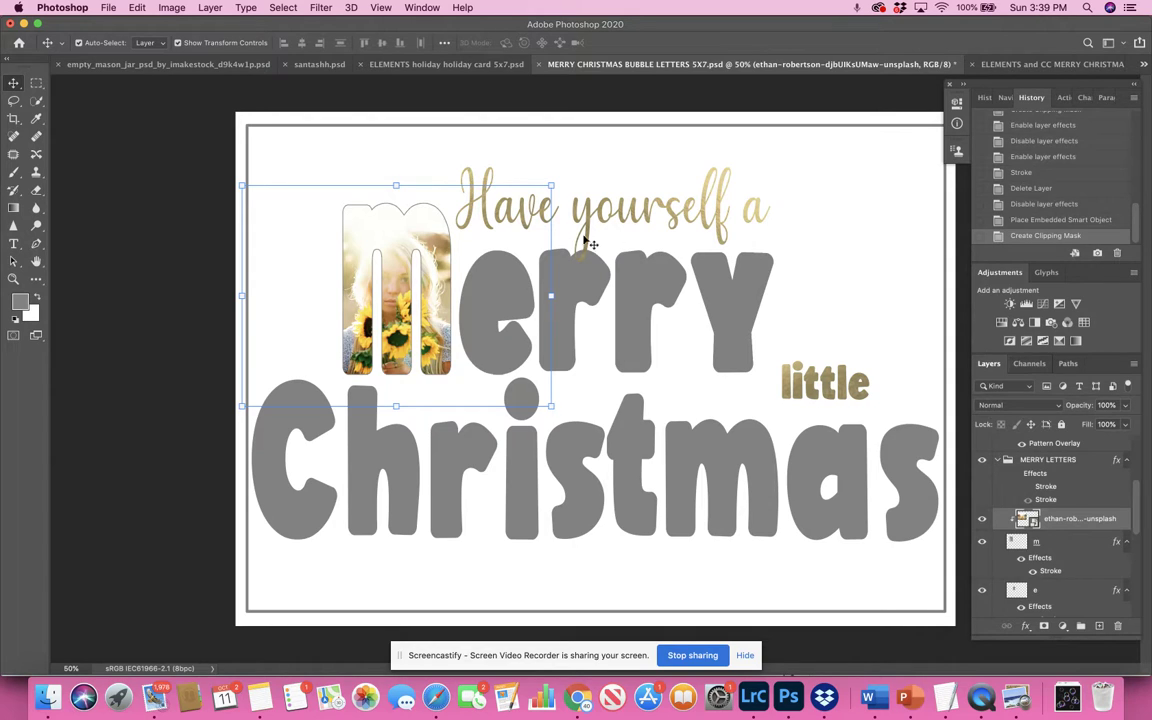
left_click(505, 298)
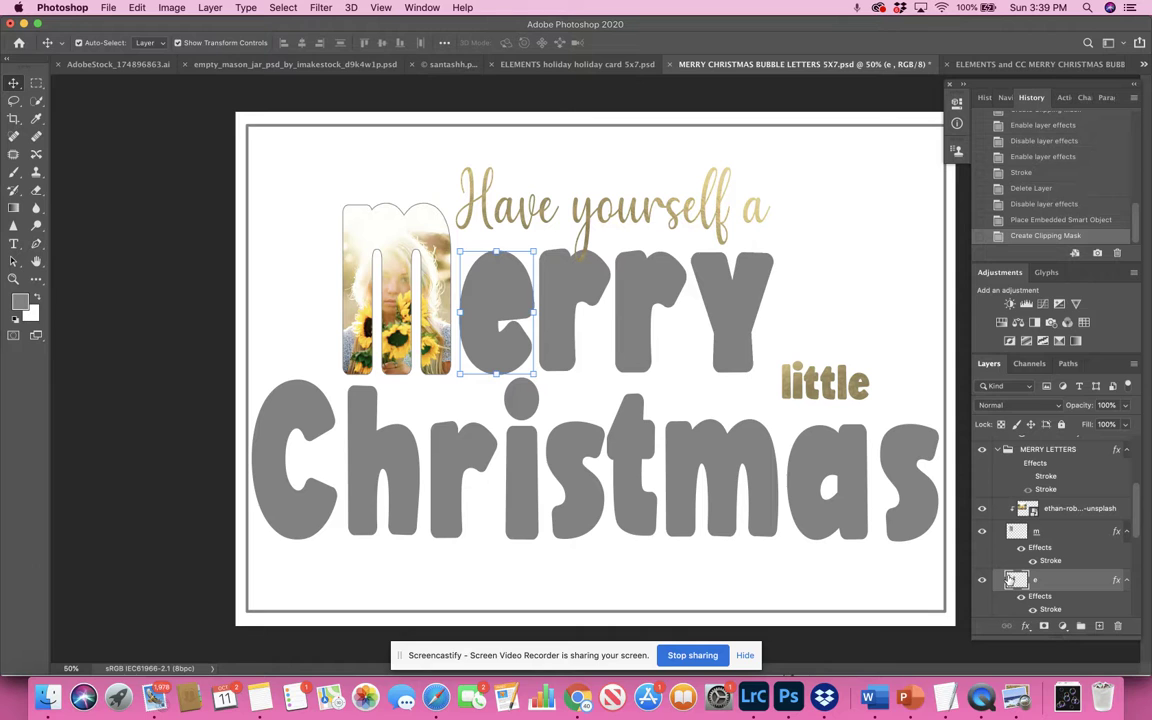
- Place child-2086910_1280.jpg and position it over the e of Merry
left_click(100, 10)
left_click(140, 270)
left_click(628, 163)
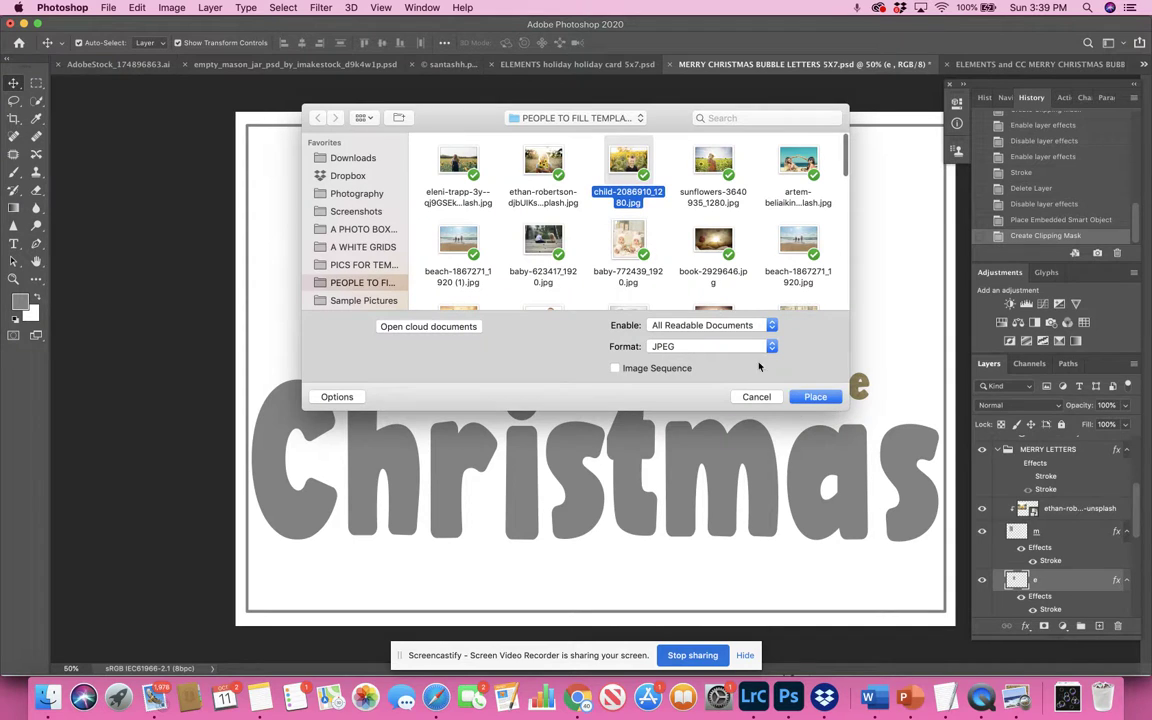
left_click(815, 397)
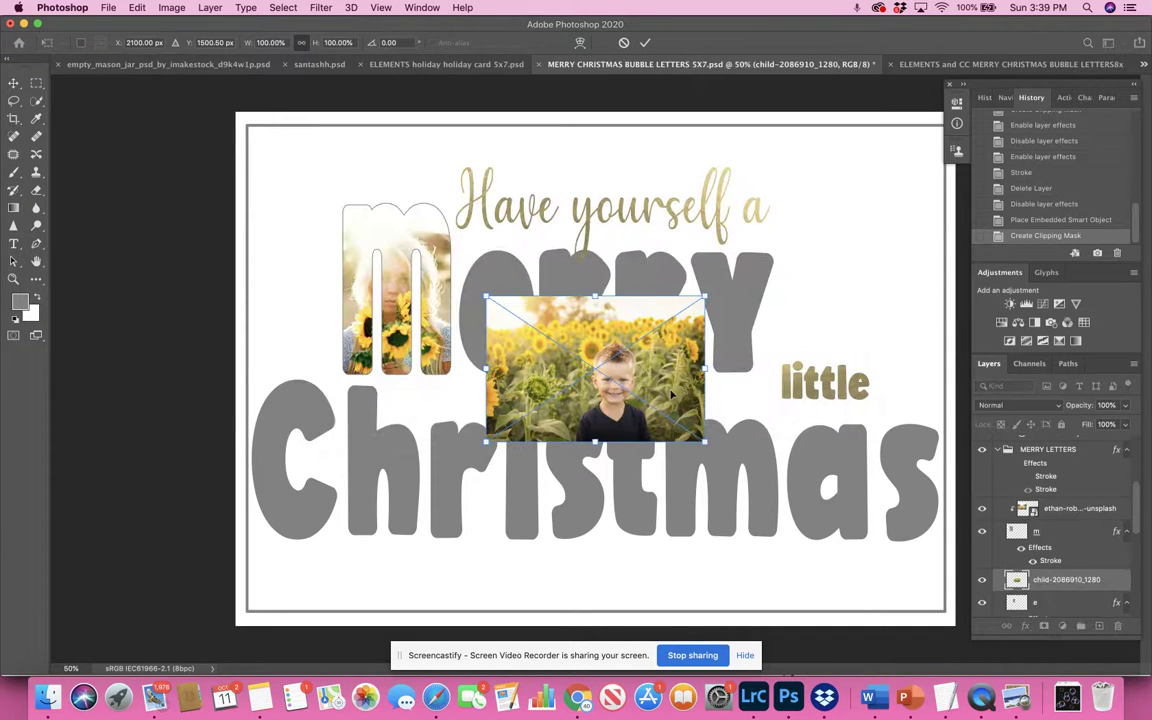
left_click_drag(664, 388, 553, 289)
left_click(645, 47)
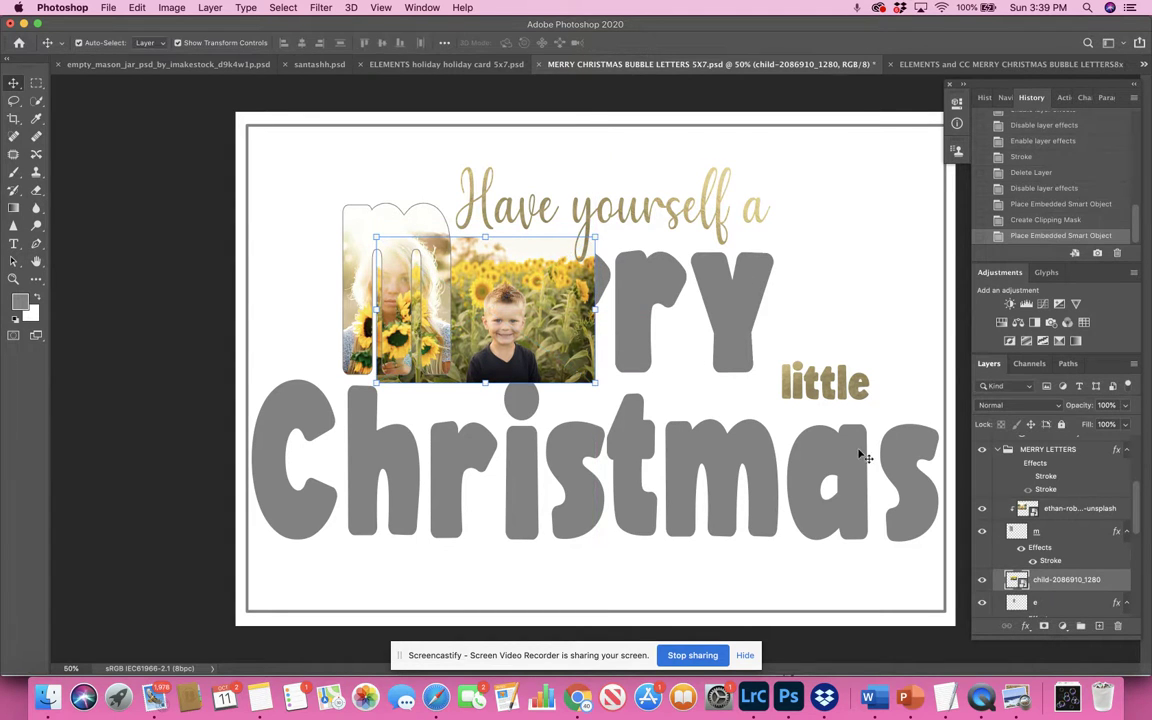
- Enlarge the child photo to about 121% and centre the boy inside the e
right_click(1066, 577)
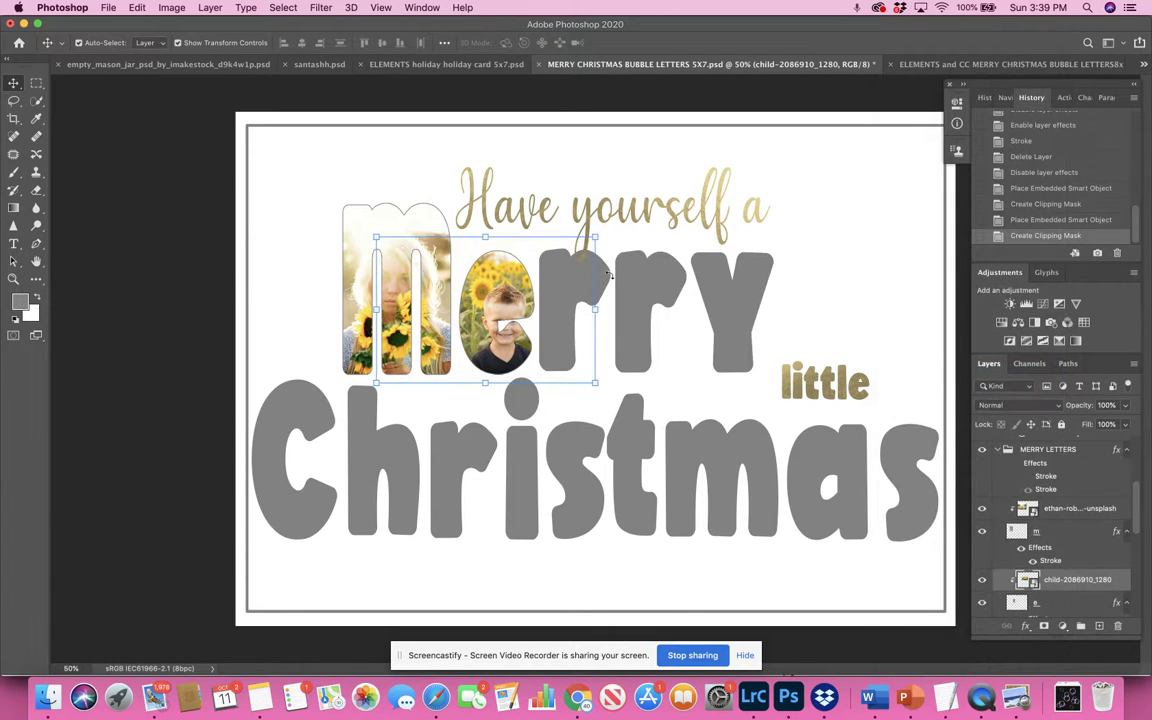
mouse_move(505, 297)
left_mouse_down()
mouse_move(493, 281)
mouse_move(494, 296)
left_mouse_up()
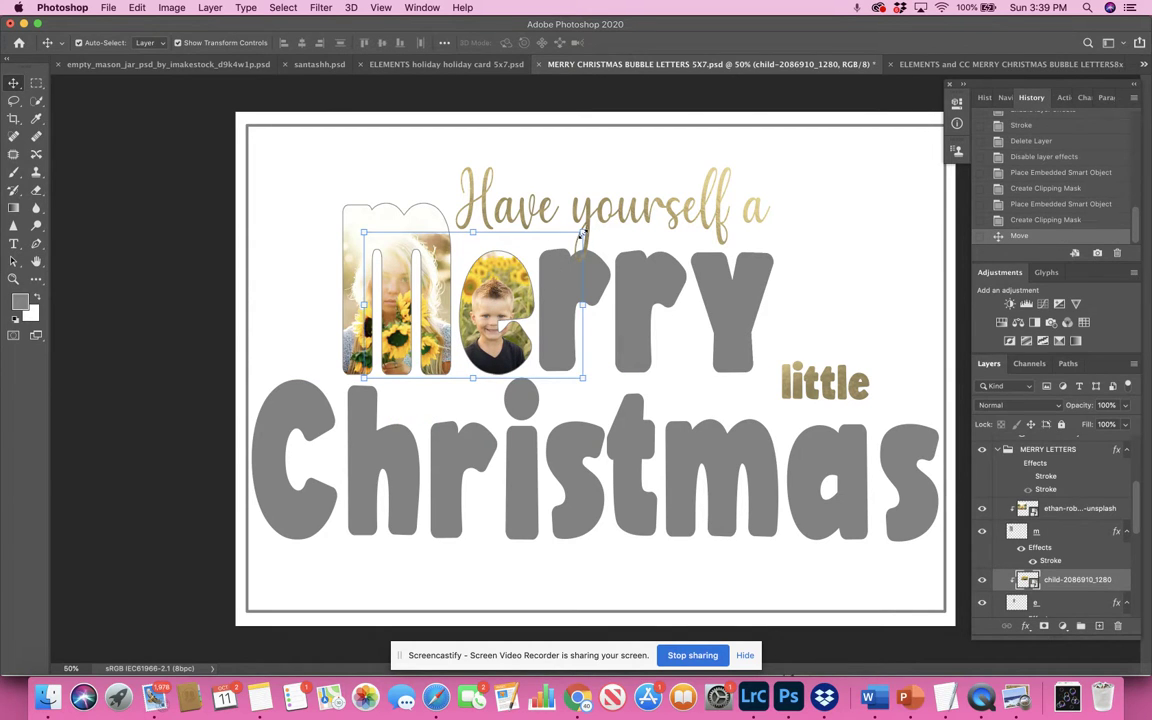
left_click_drag(583, 233, 629, 202)
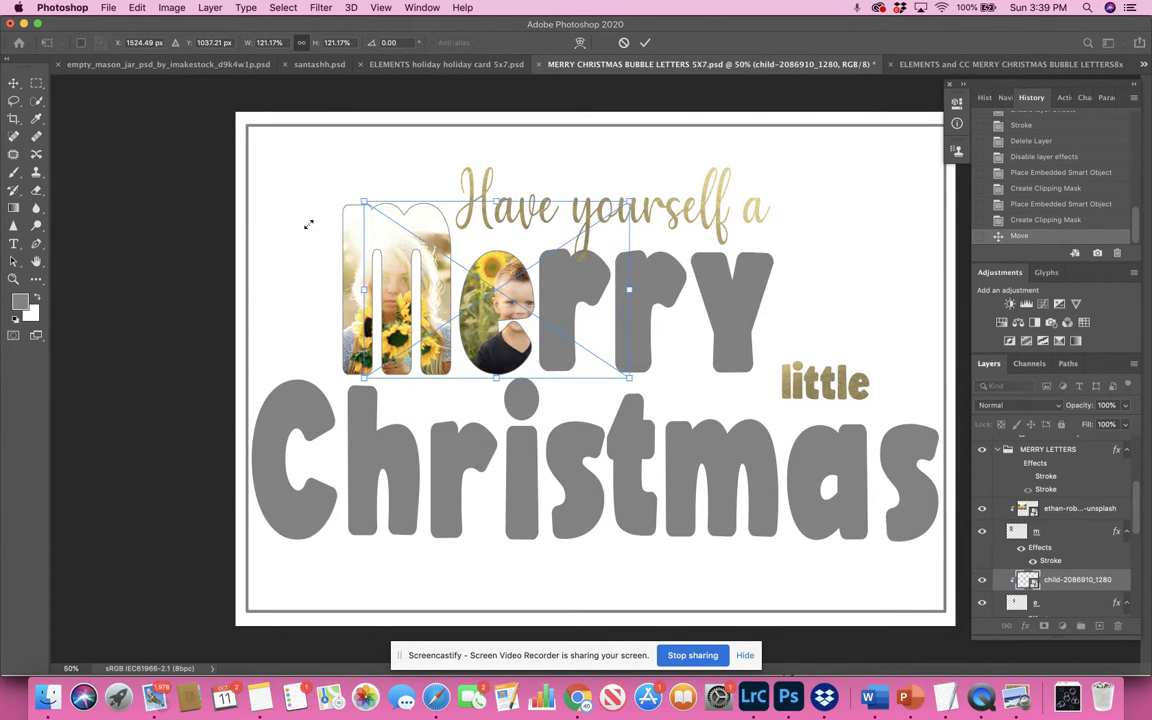
left_click_drag(520, 291, 497, 289)
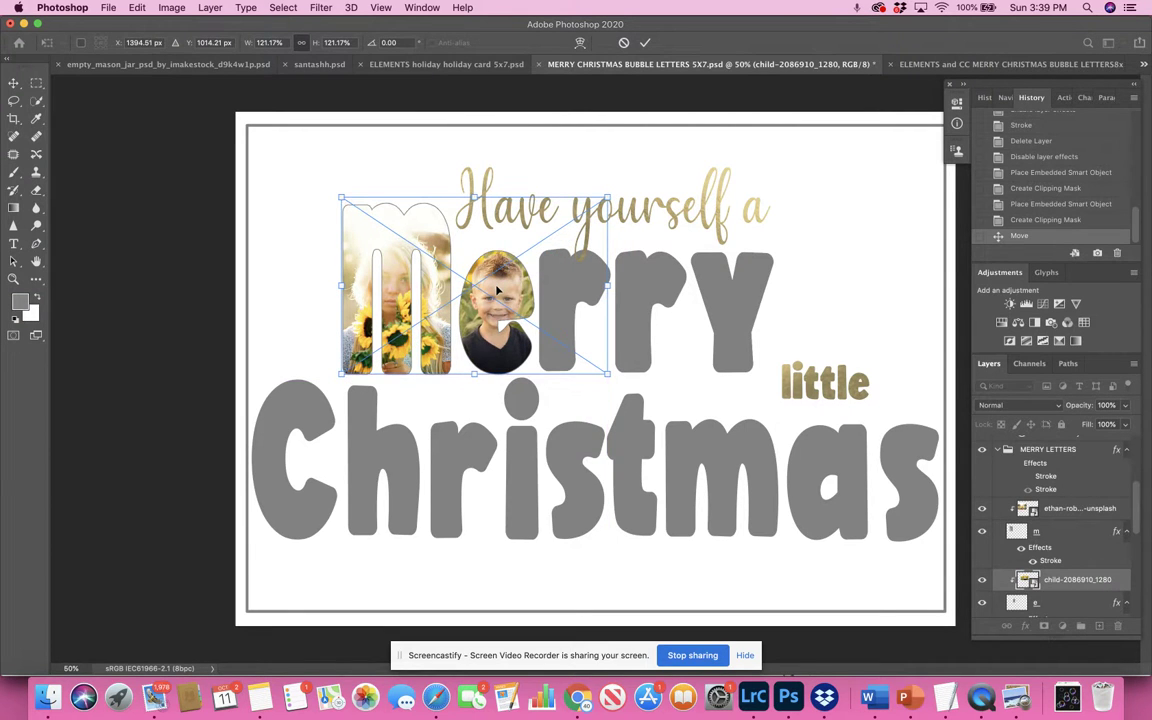
left_click(645, 42)
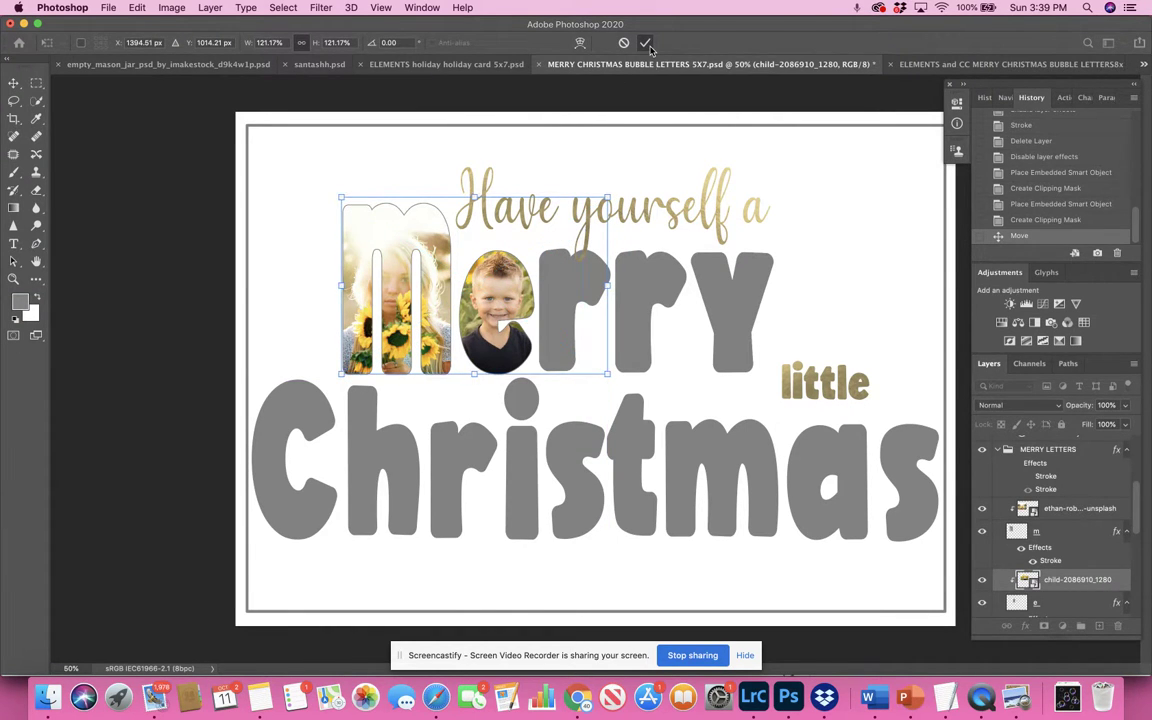
scroll(1085, 565, "down", 6)
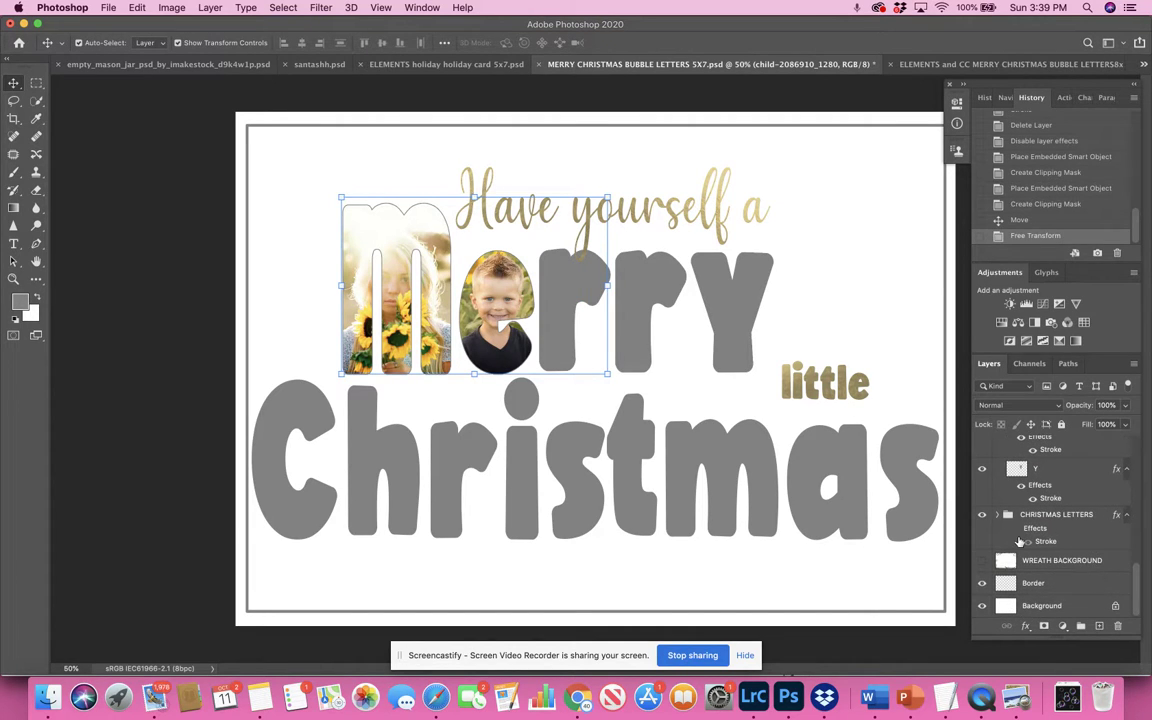
left_click(982, 561)
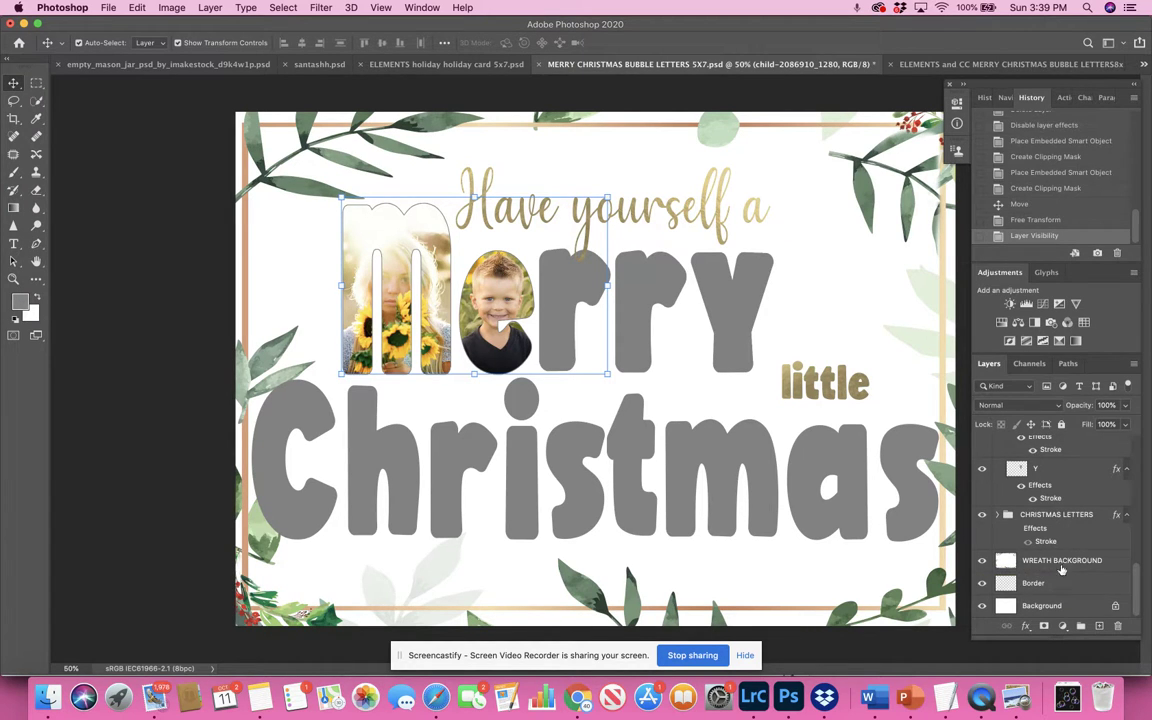
left_click(982, 561)
left_click(982, 561)
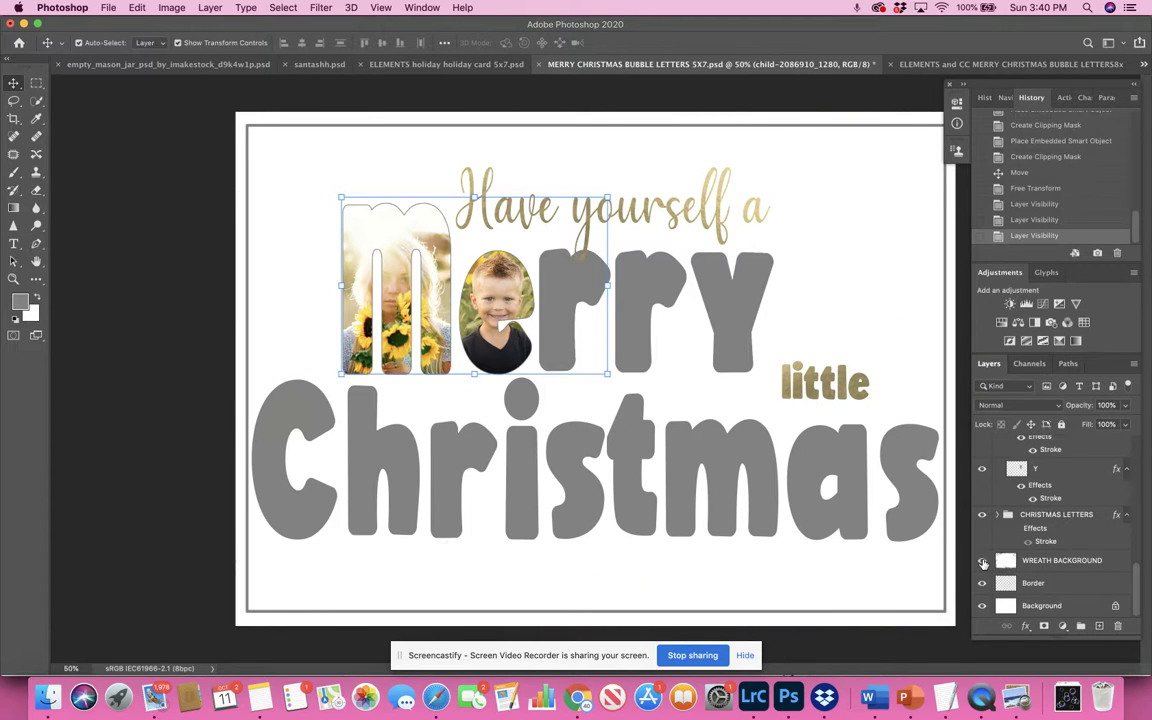
left_click(982, 561)
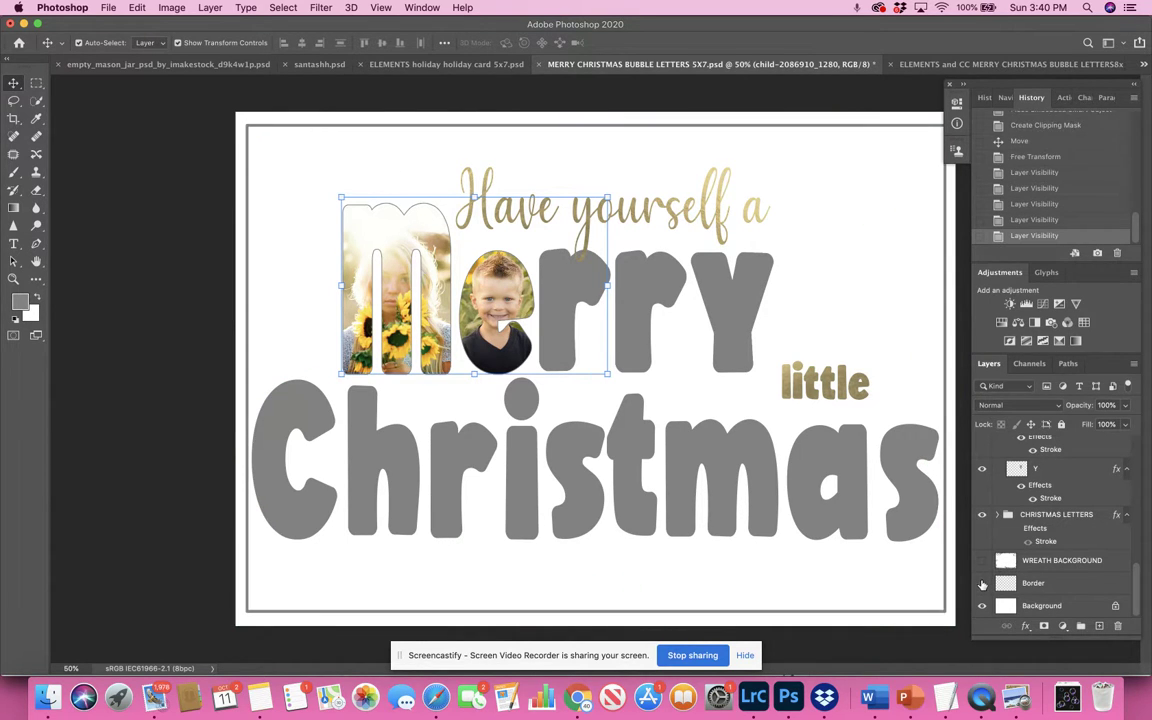
left_click(982, 583)
left_click(982, 583)
left_click(982, 584)
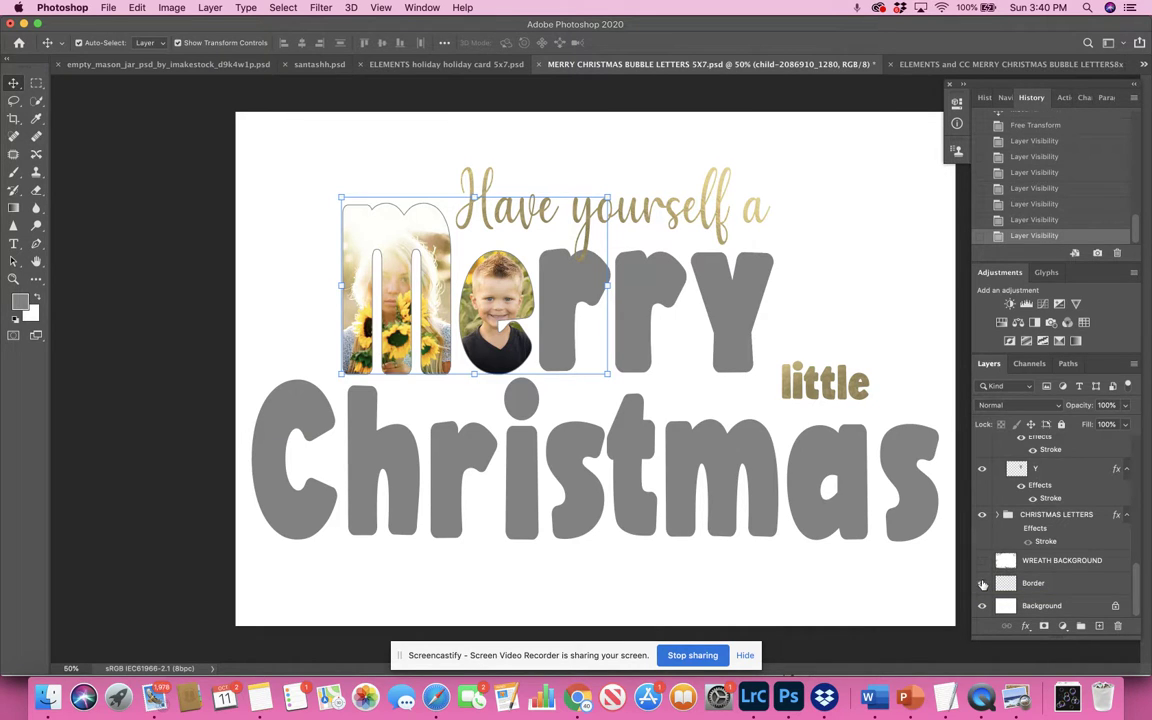
left_click(982, 584)
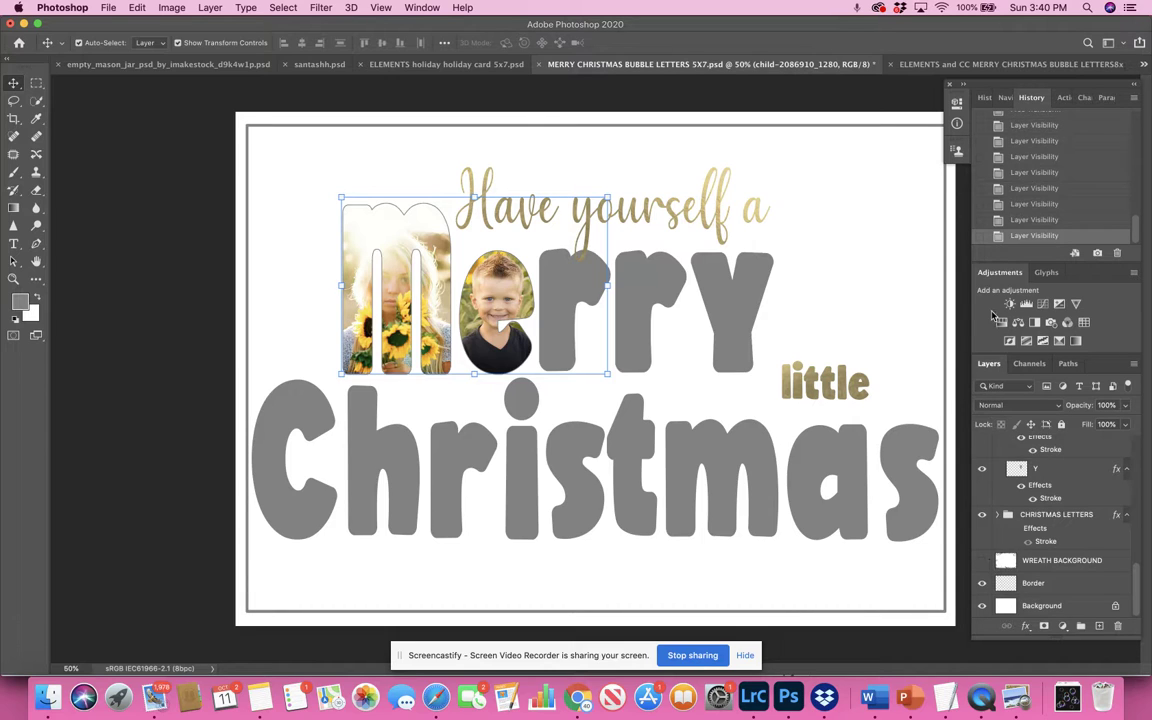
- Switch to the 8x10 Wall art document and cancel an Image Size width change to 30
left_click(927, 67)
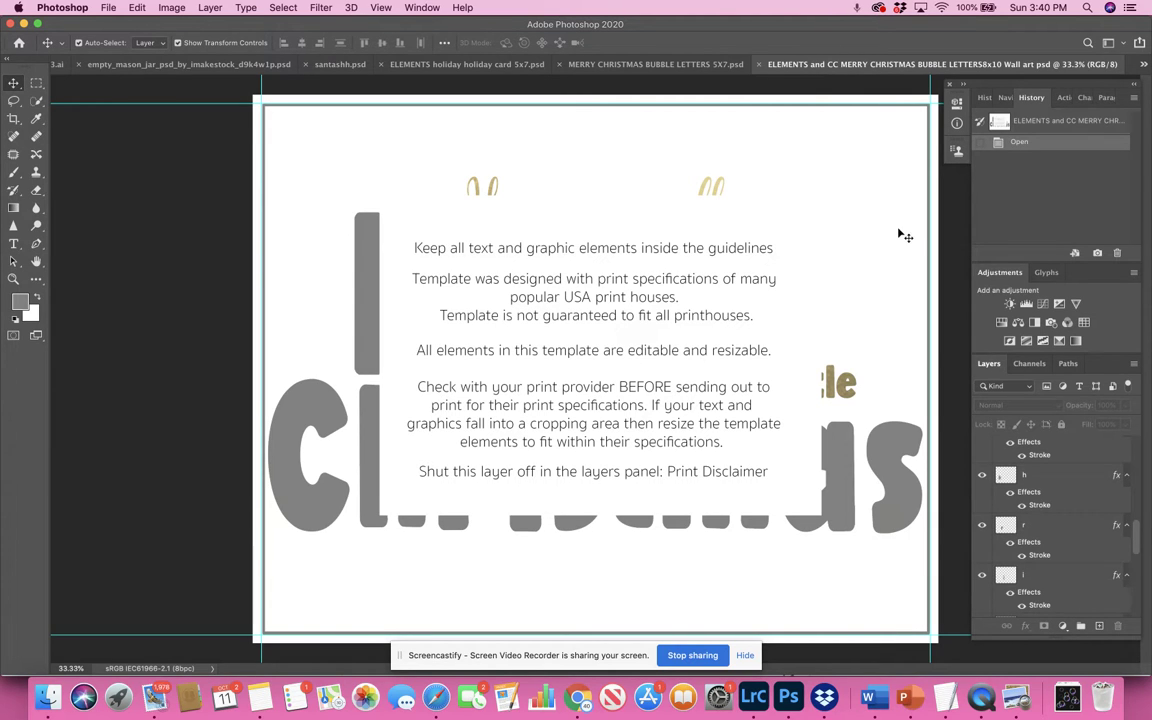
scroll(1026, 488, "up", 10)
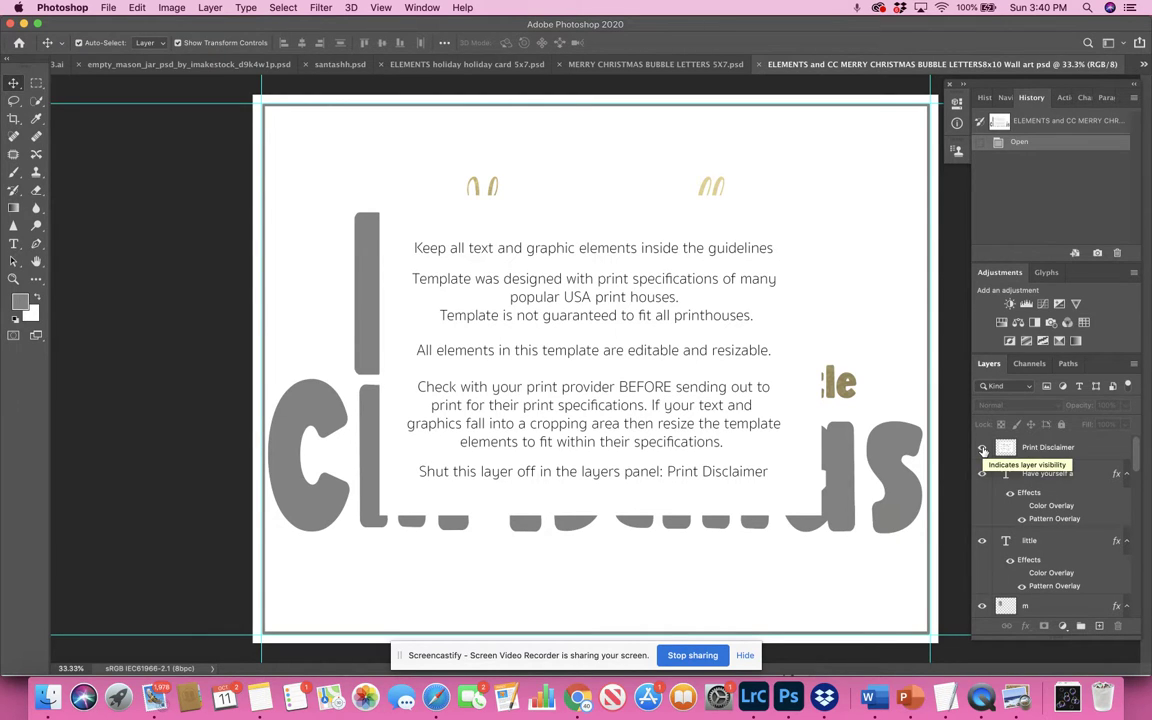
left_click(164, 7)
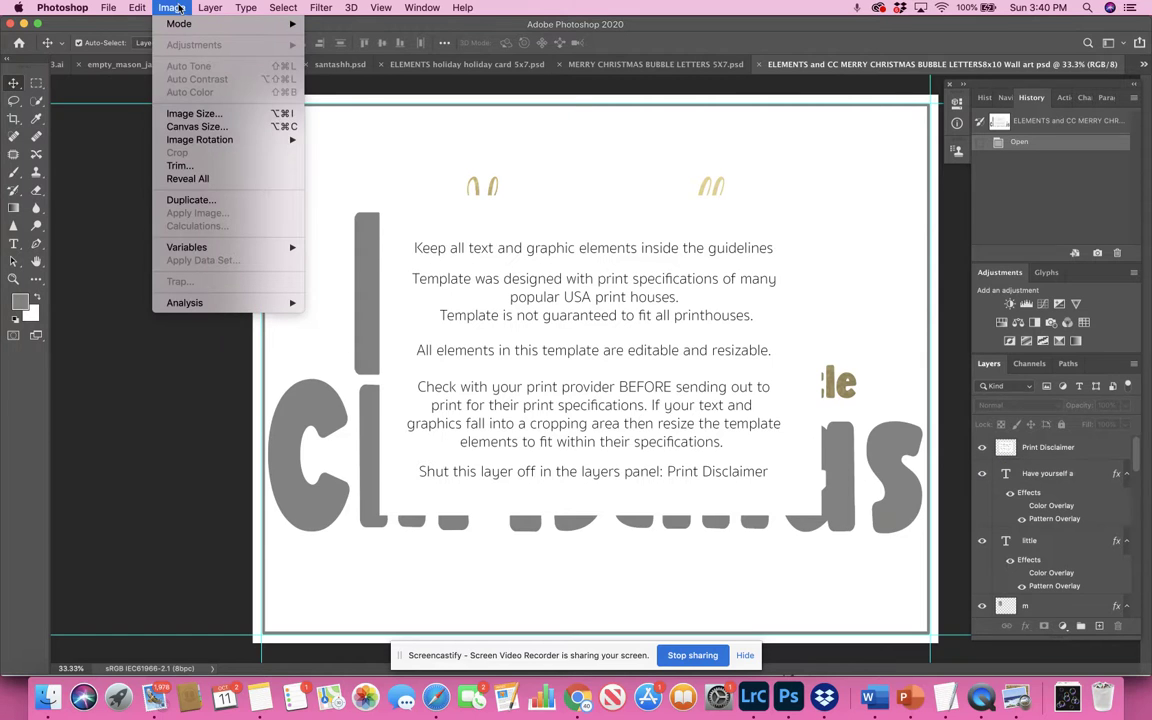
left_click(195, 114)
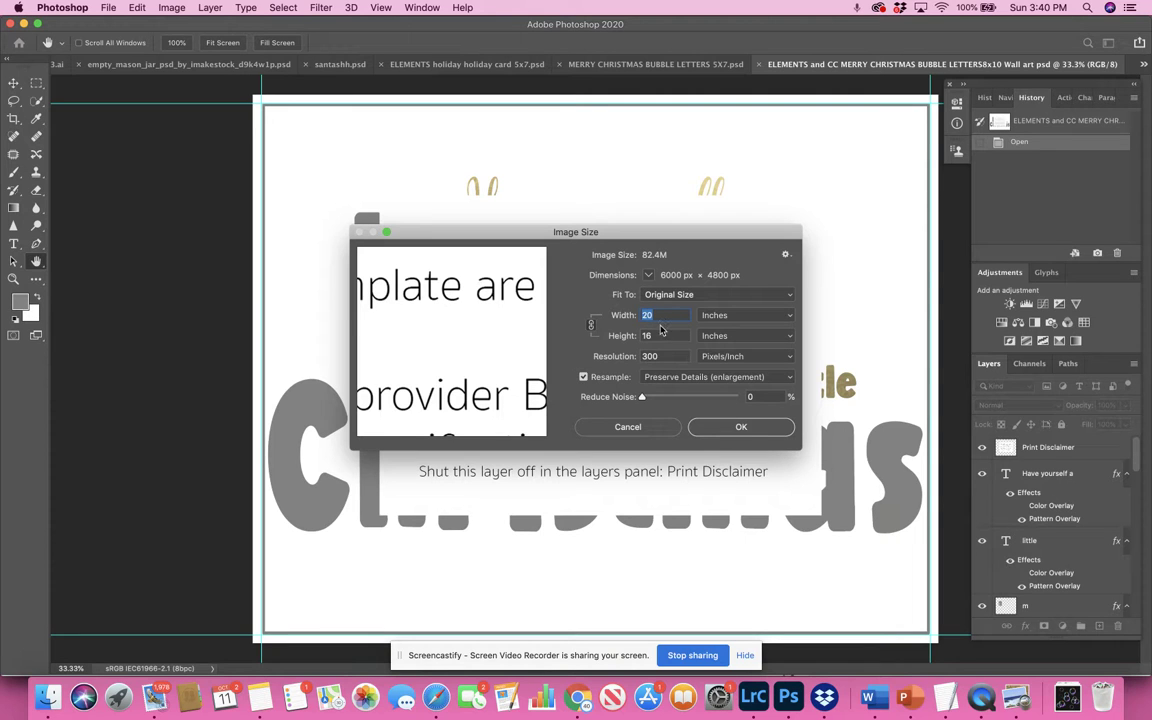
type("30")
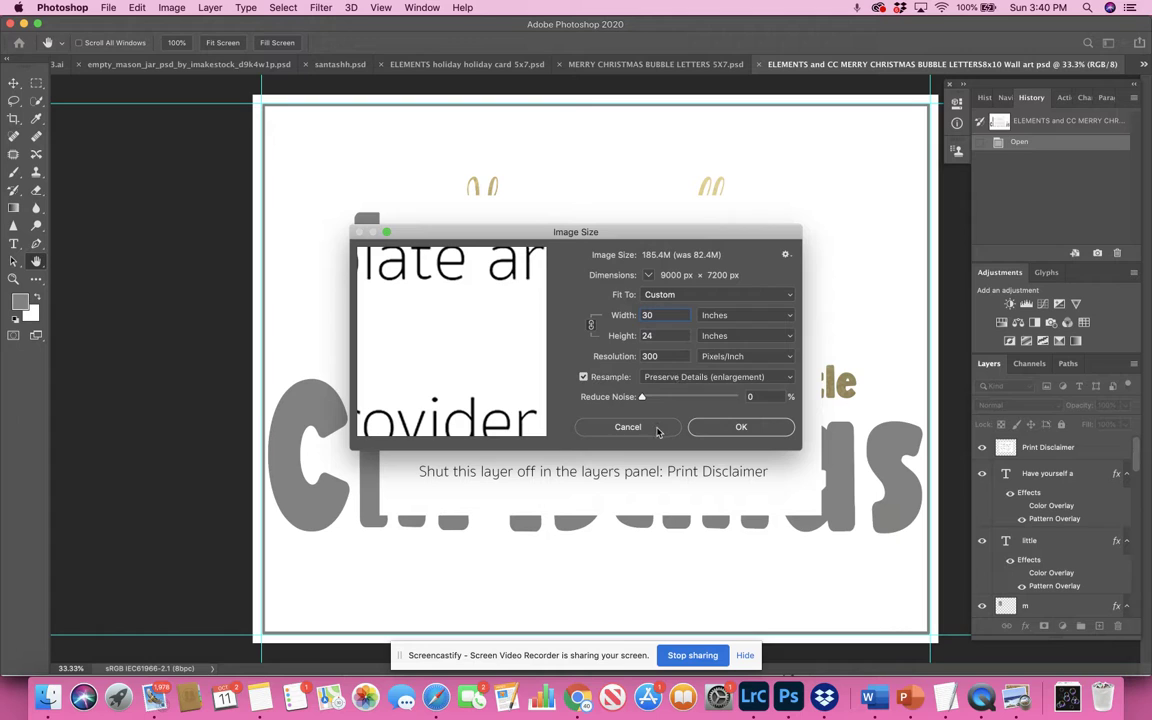
left_click(655, 428)
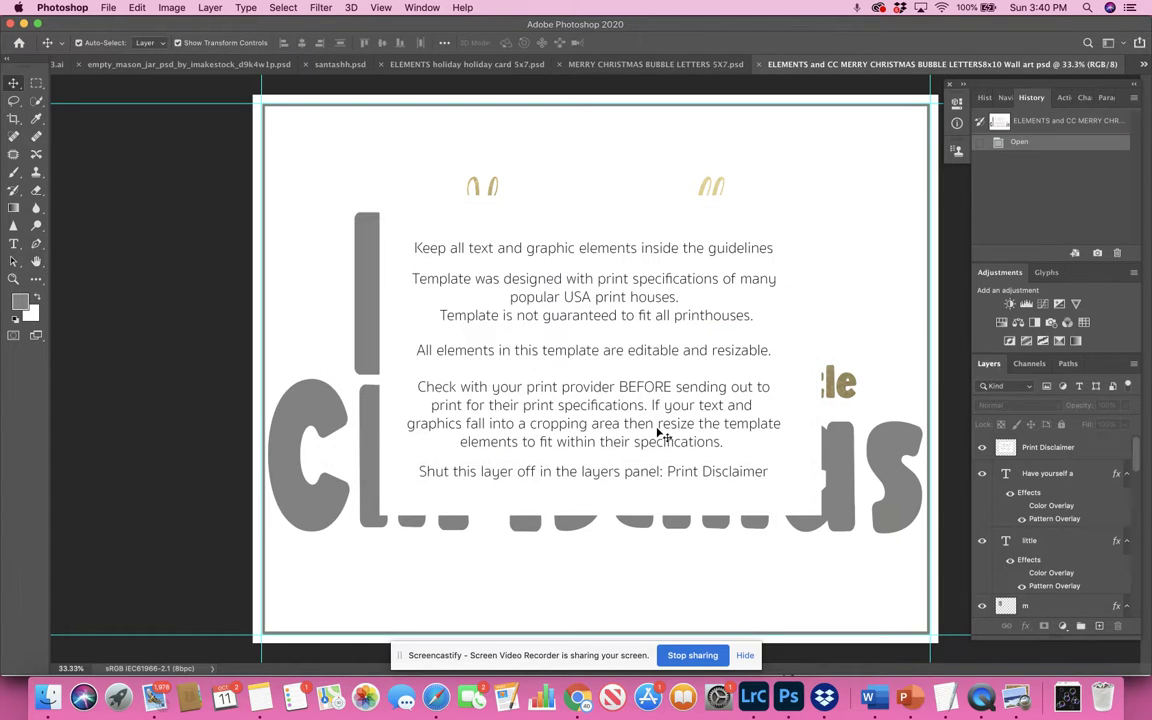
- Hide the Print Disclaimer layer in the 8x10 wall-art file
left_click(982, 447)
scroll(1018, 505, "down", 5)
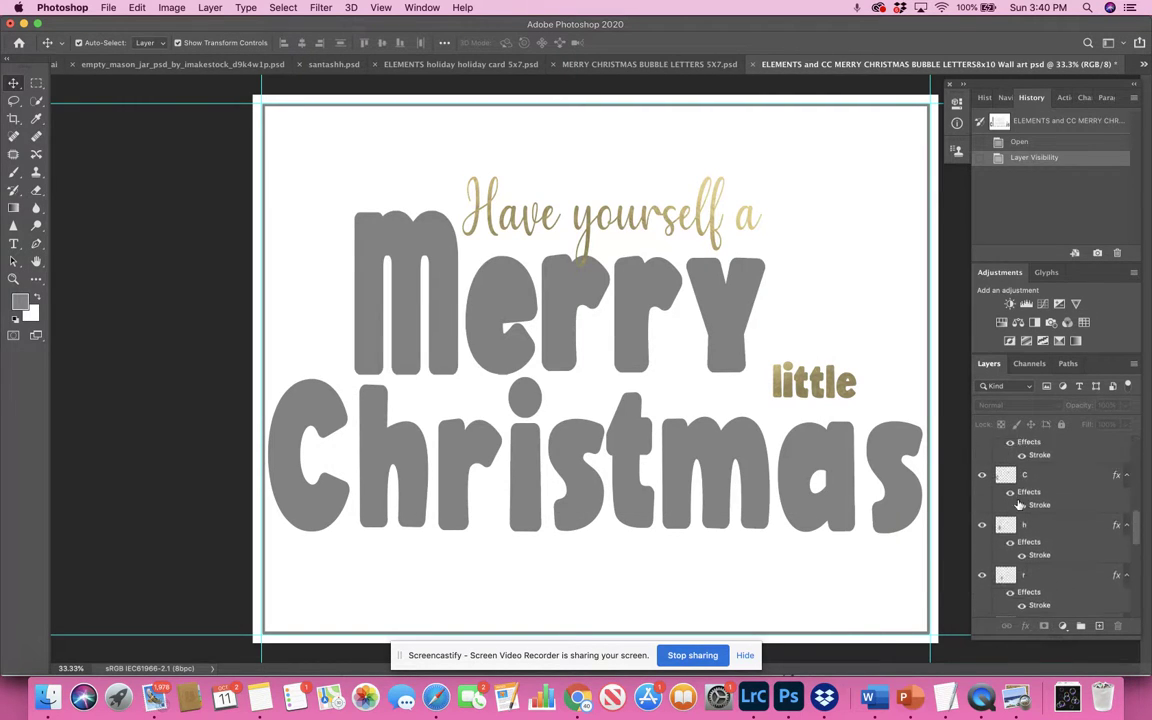
scroll(1018, 505, "down", 5)
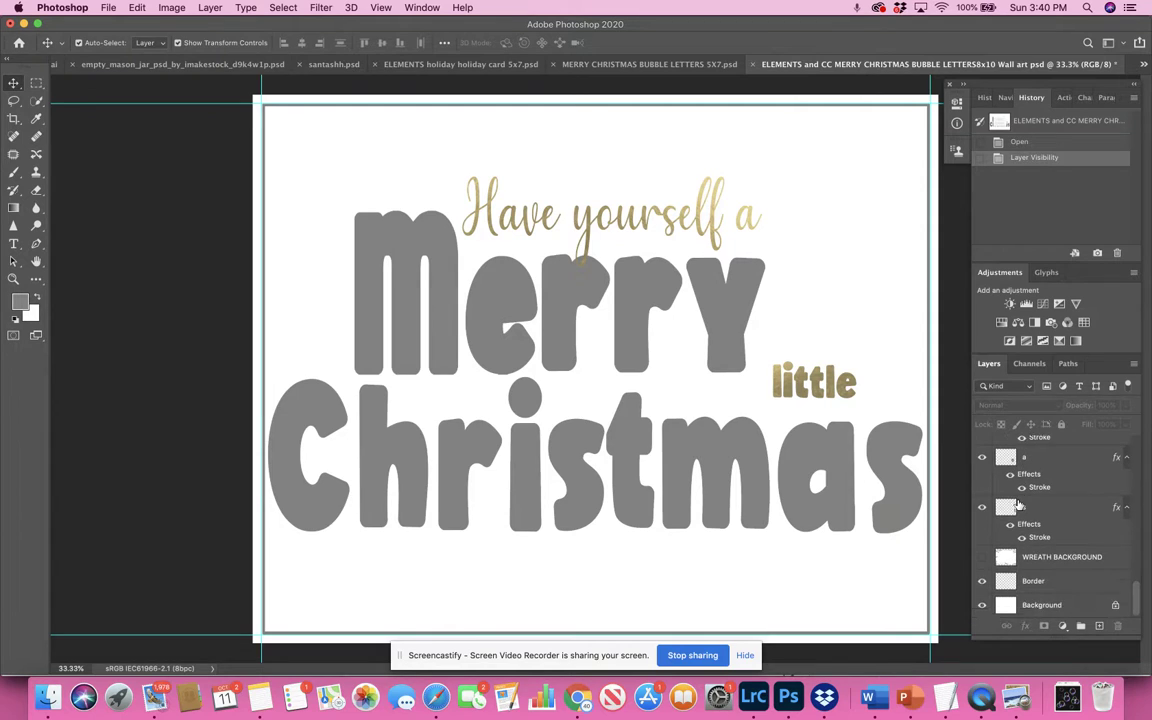
scroll(1018, 505, "up", 5)
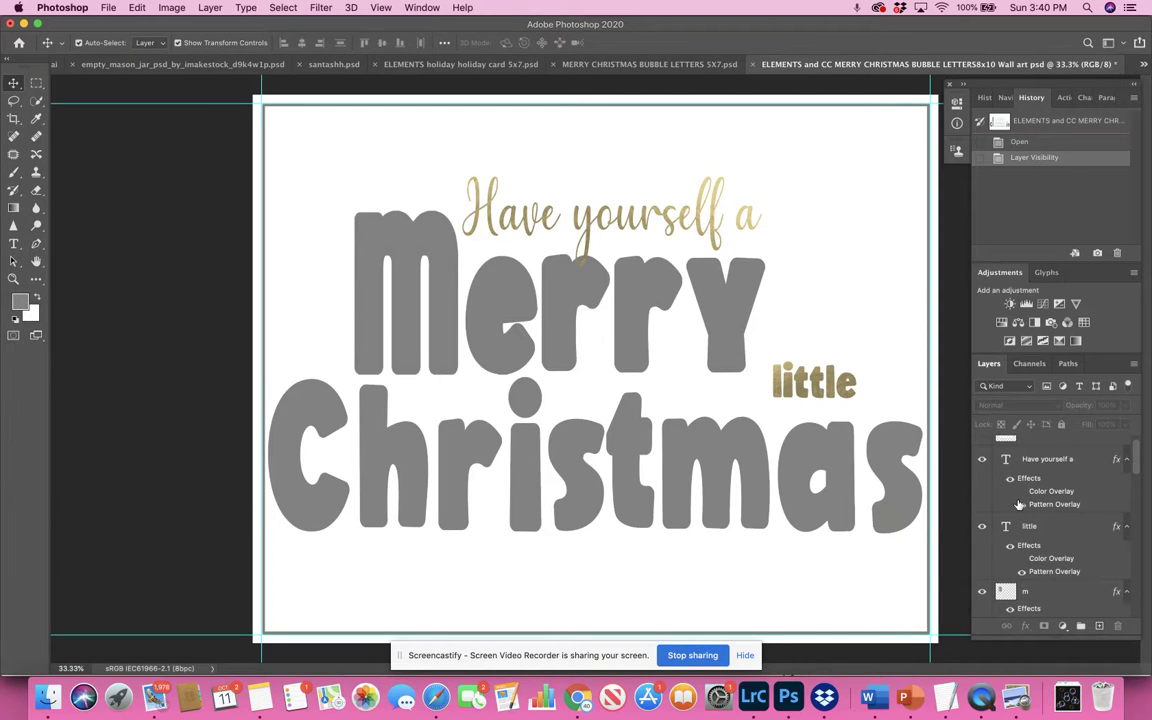
scroll(1019, 505, "up", 1)
scroll(1018, 505, "down", 3)
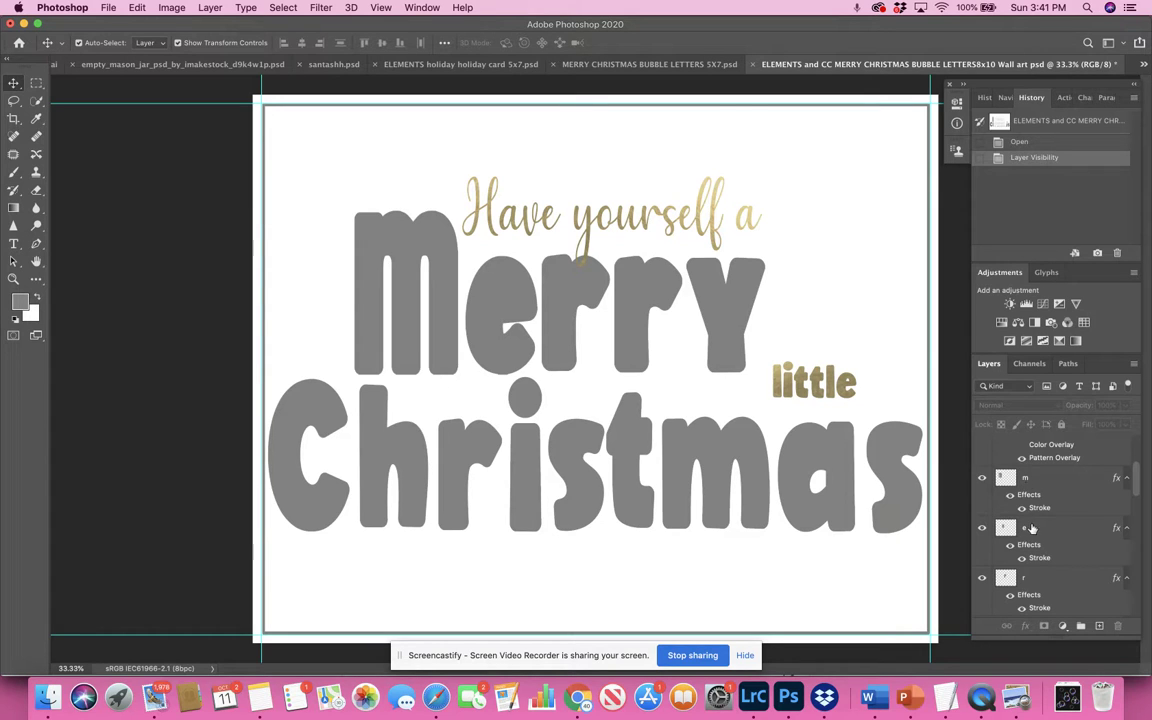
scroll(1025, 485, "down", 5)
scroll(1031, 527, "down", 8)
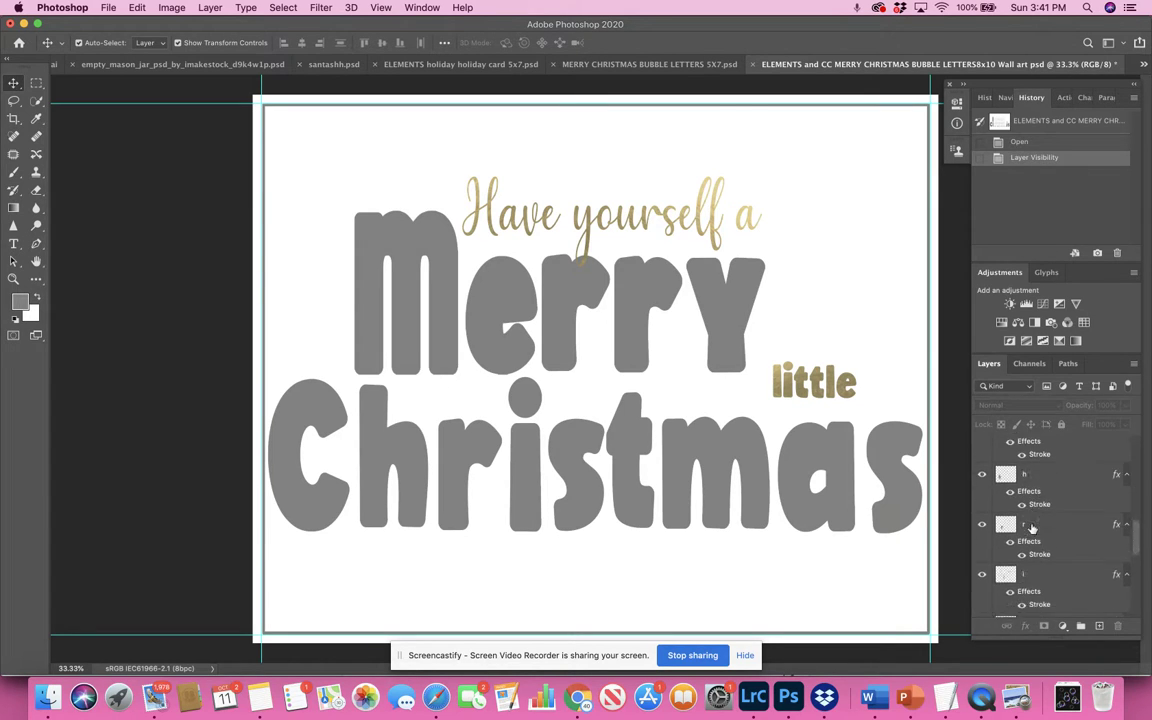
scroll(1031, 527, "down", 3)
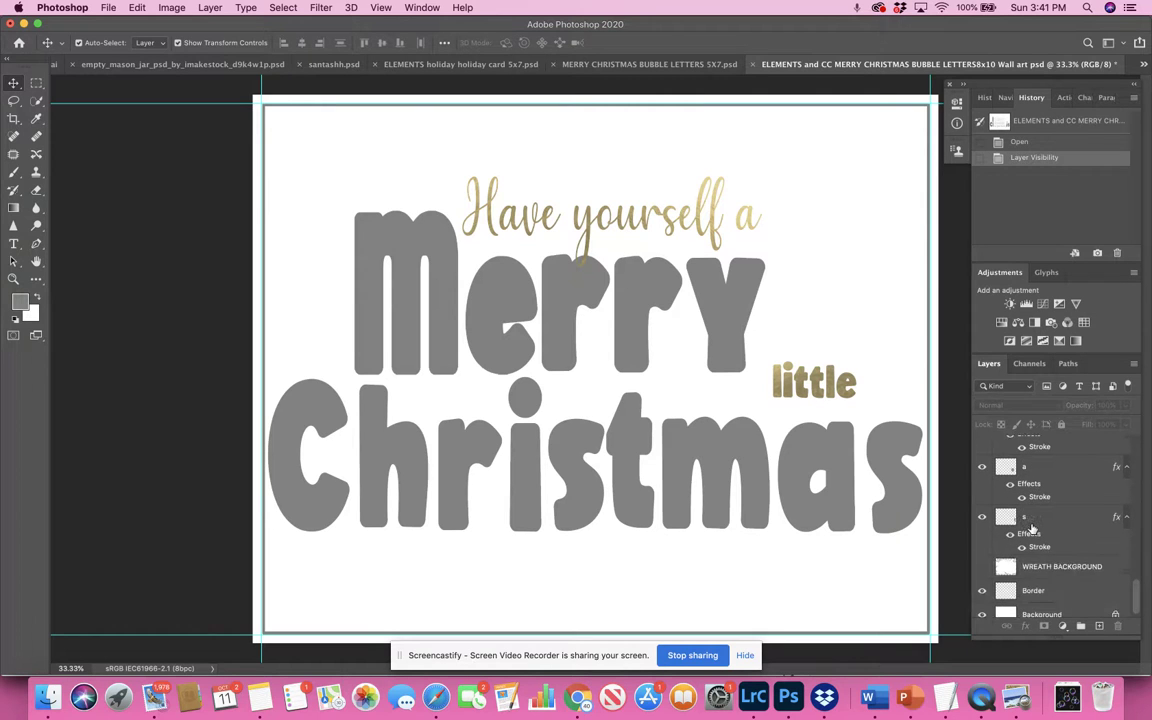
- Preview the WREATH BACKGROUND and Border layers, leaving the wreath hidden and the border on
left_click(981, 559)
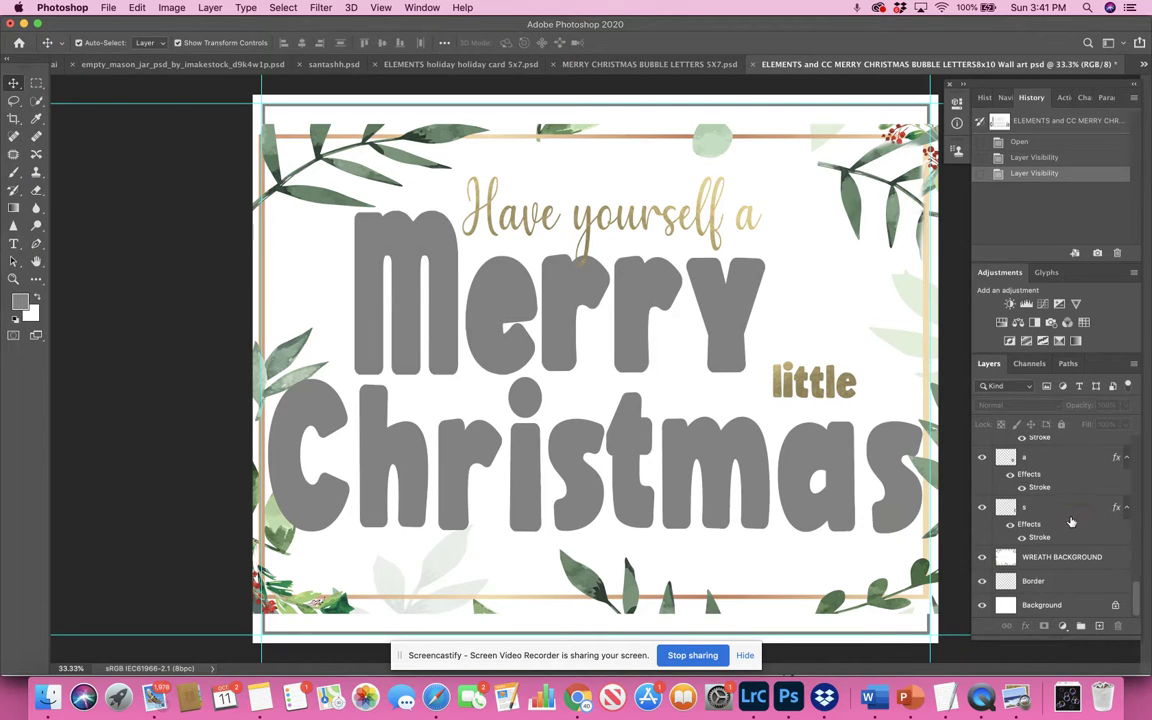
left_click(982, 582)
left_click(984, 584)
left_click(982, 557)
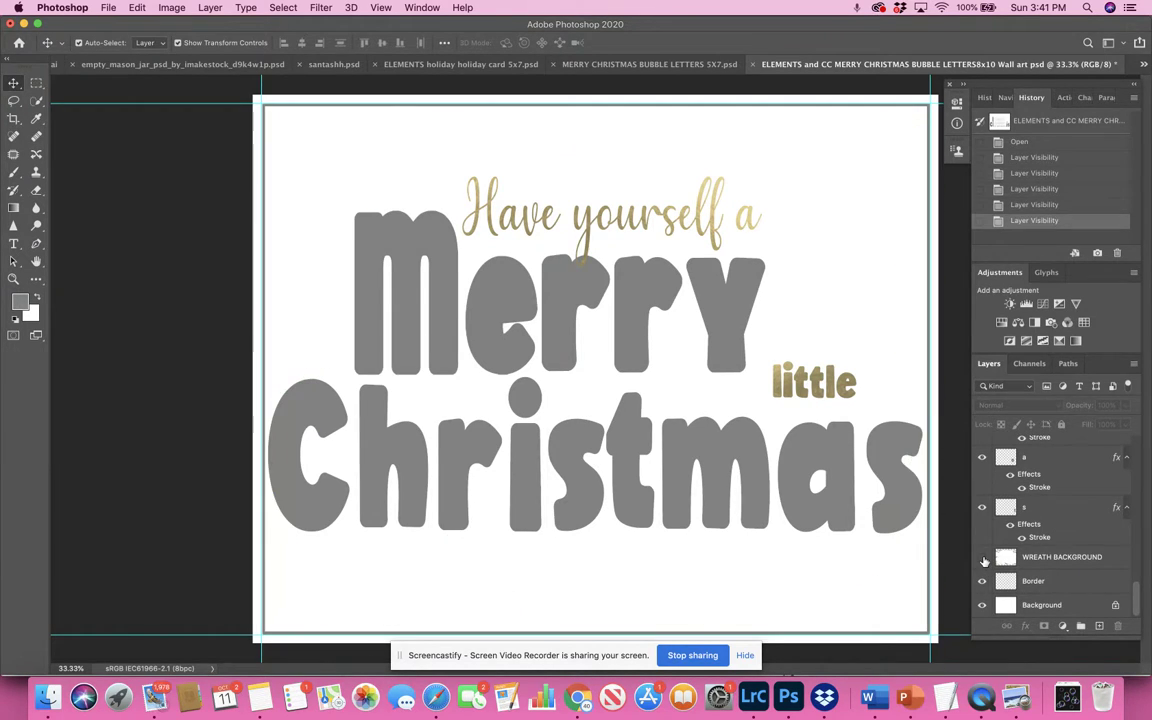